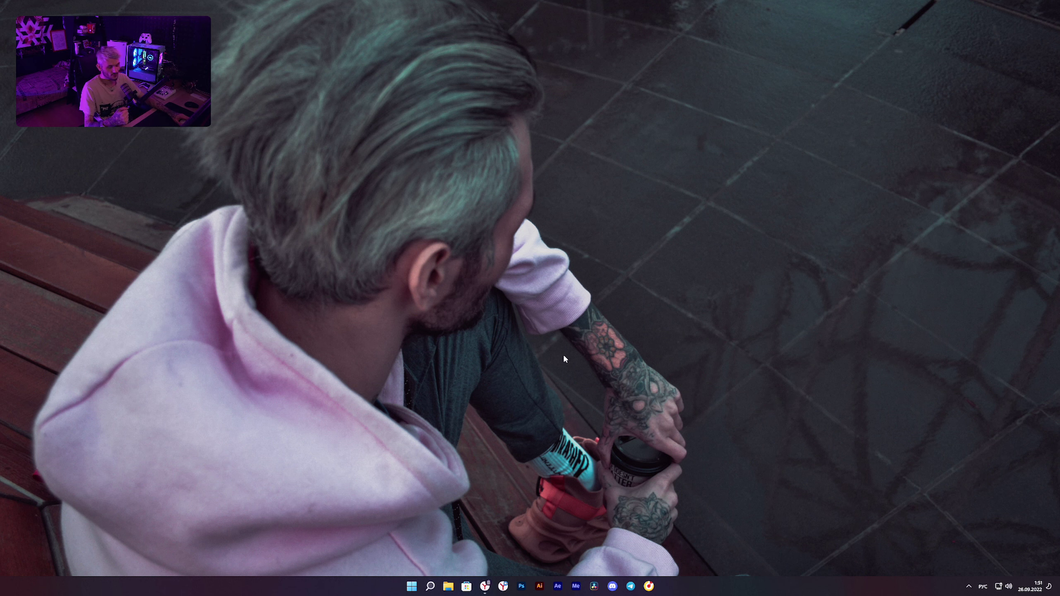
Step: Open the StreamVi website in the browser and review its feature sections, from the broadcast exchange to organizations
left_click(485, 586)
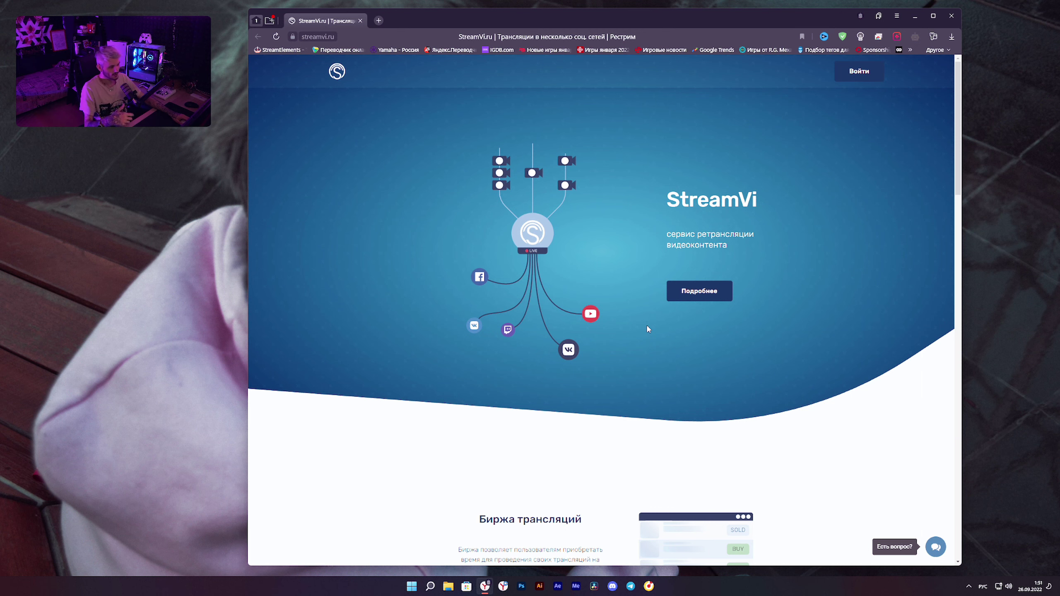
scroll(646, 328, "down", 5)
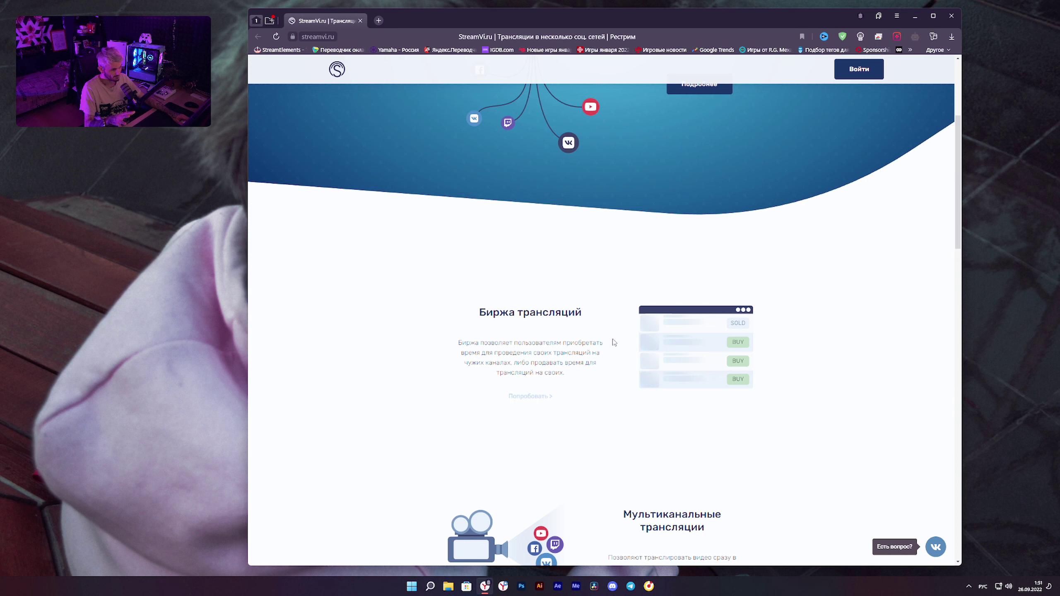
scroll(612, 342, "down", 4)
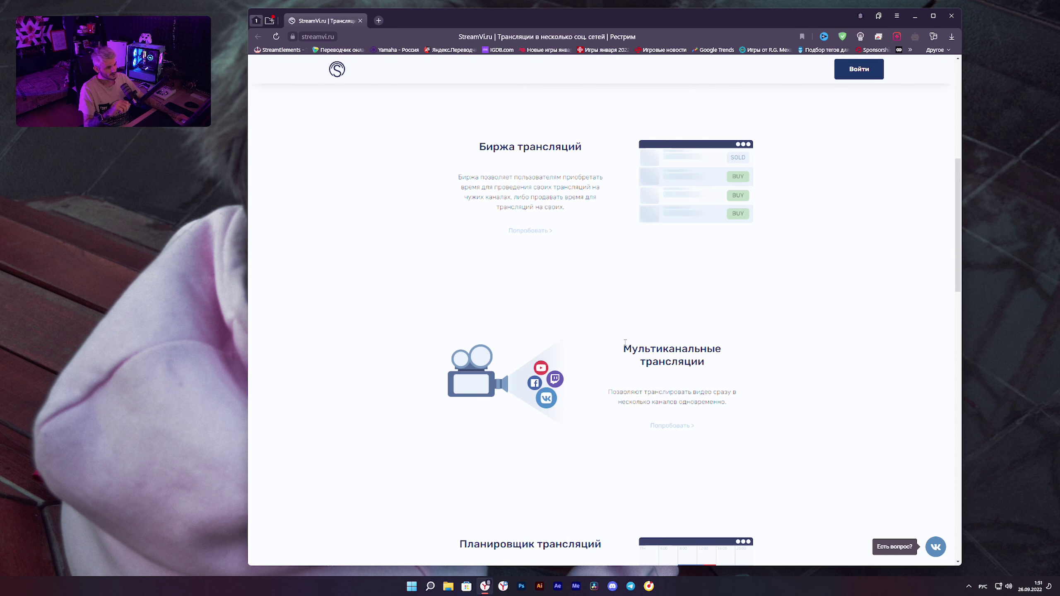
scroll(602, 365, "down", 1)
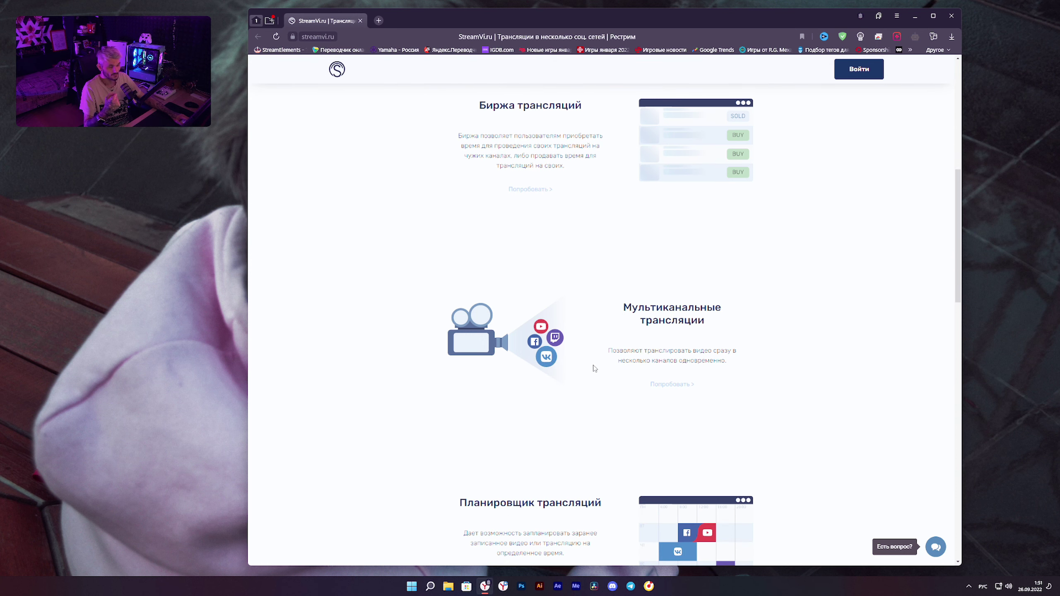
scroll(594, 368, "down", 5)
left_click_drag(459, 296, 605, 302)
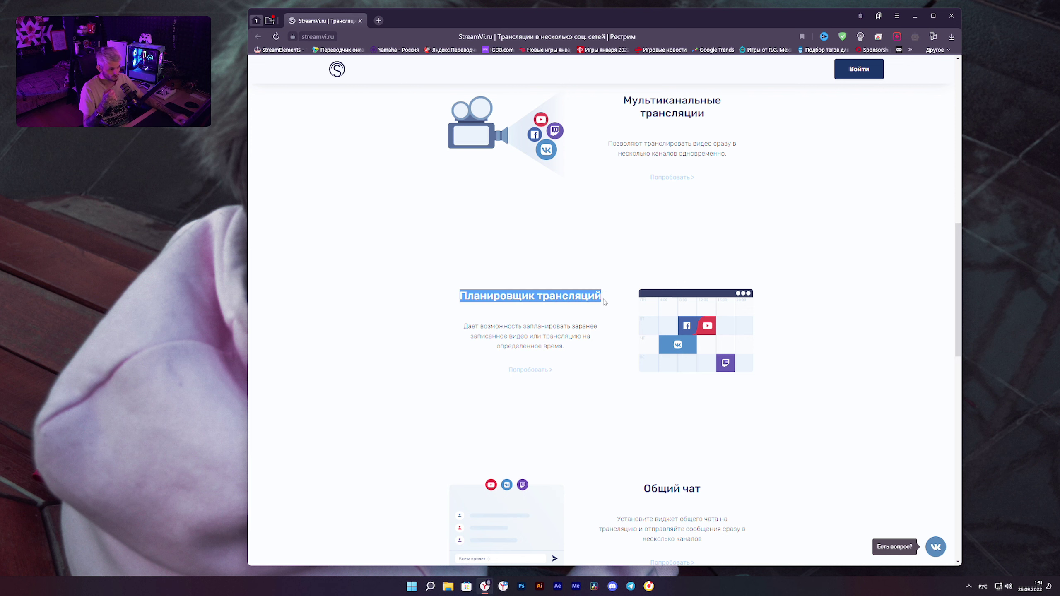
left_click(613, 328)
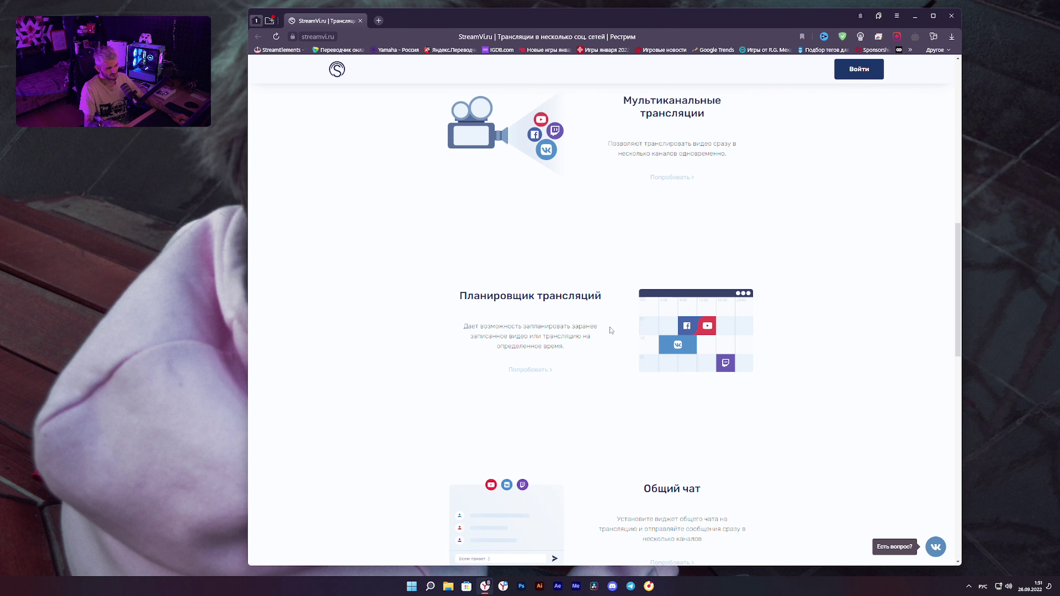
scroll(609, 328, "down", 5)
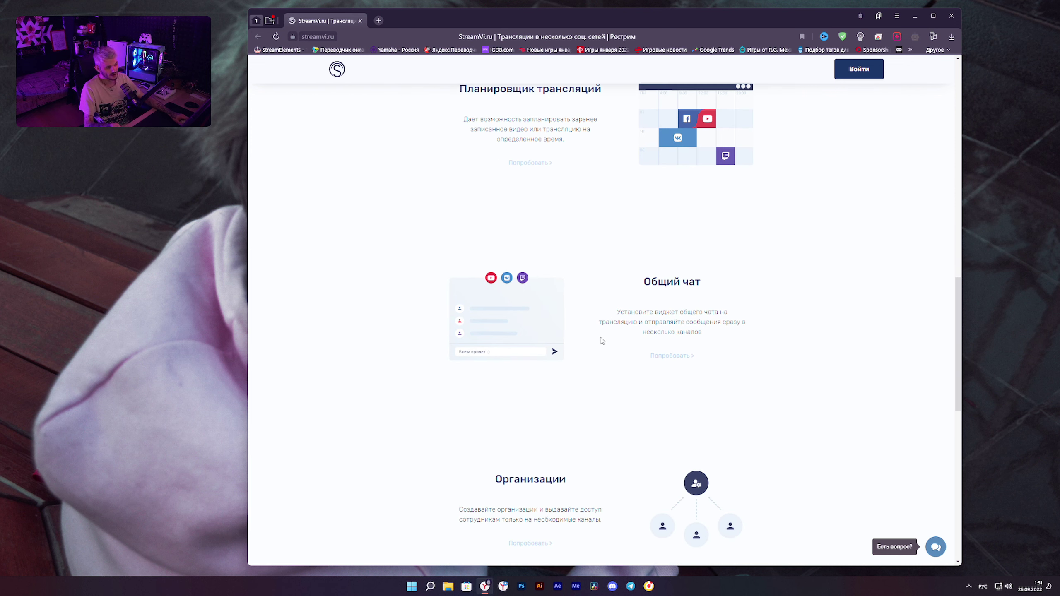
scroll(603, 341, "down", 2)
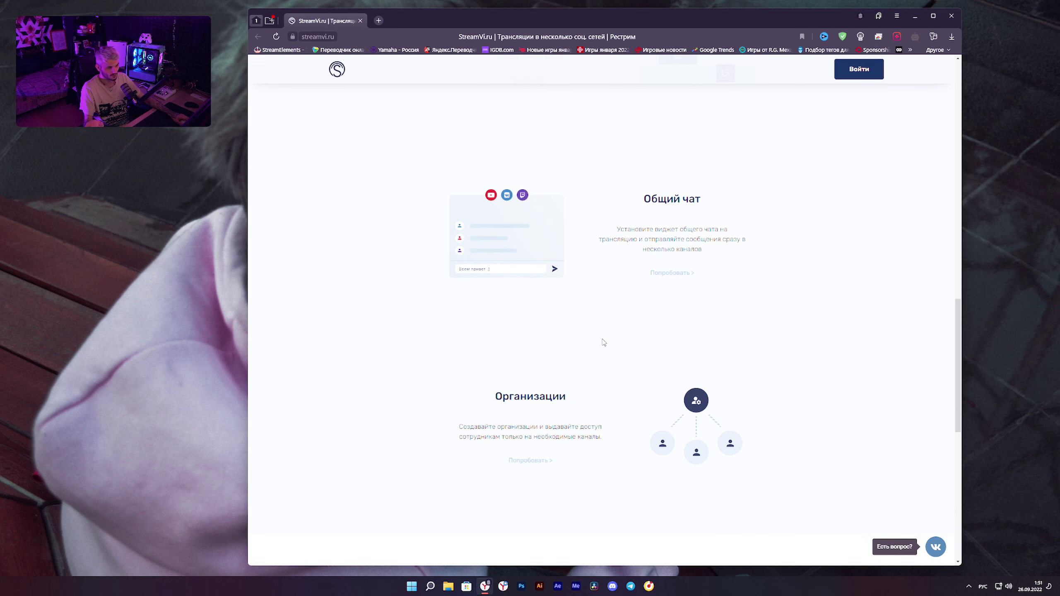
scroll(603, 343, "down", 2)
left_click_drag(492, 314, 624, 352)
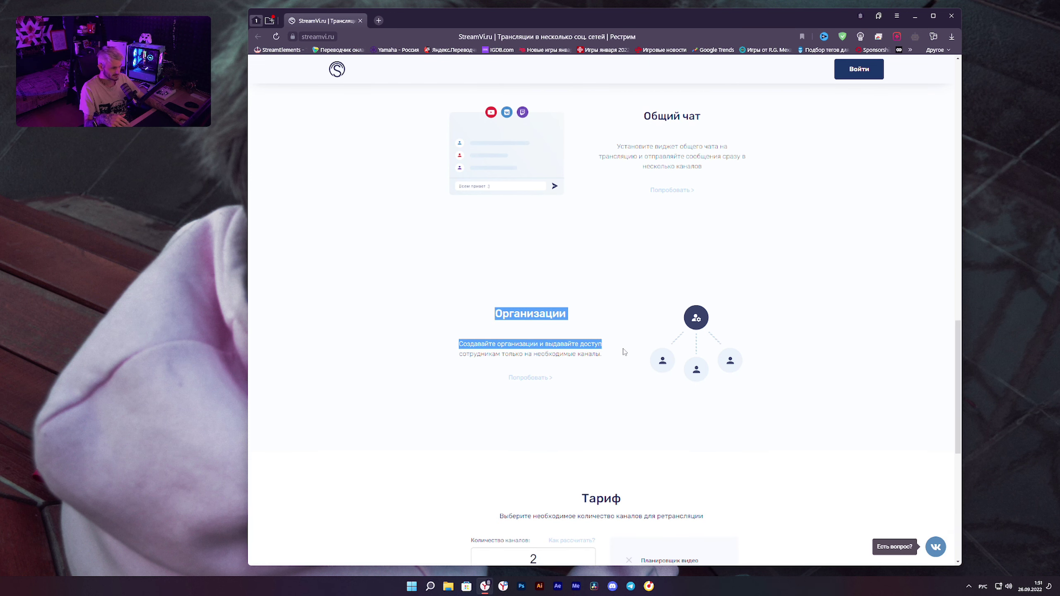
left_click(624, 343)
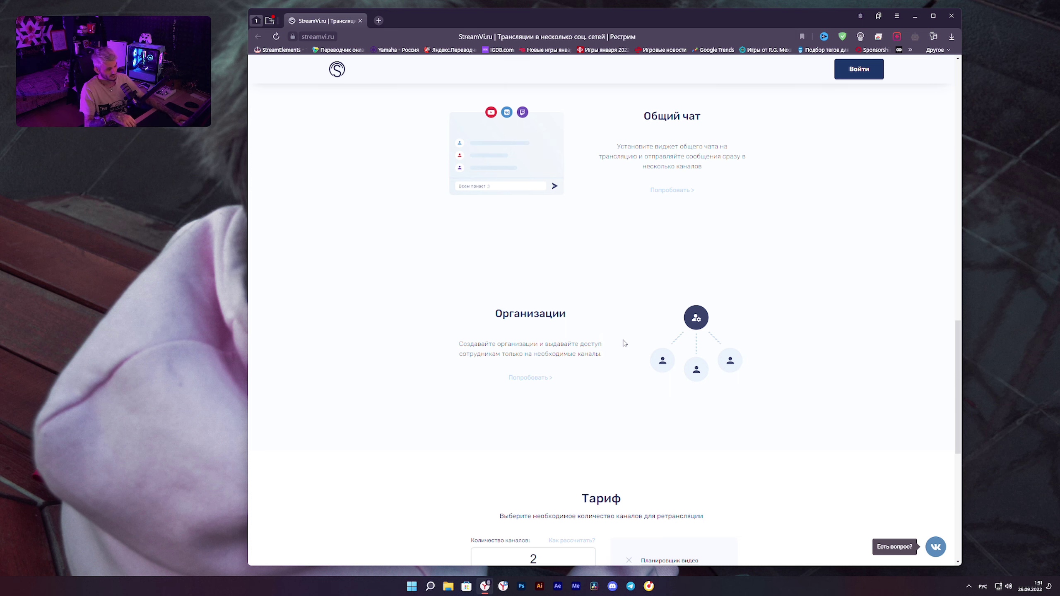
Step: Compare the tariff for 3 channels with the tariff for 2 channels in the price calculator
scroll(624, 344, "down", 4)
scroll(606, 386, "down", 1)
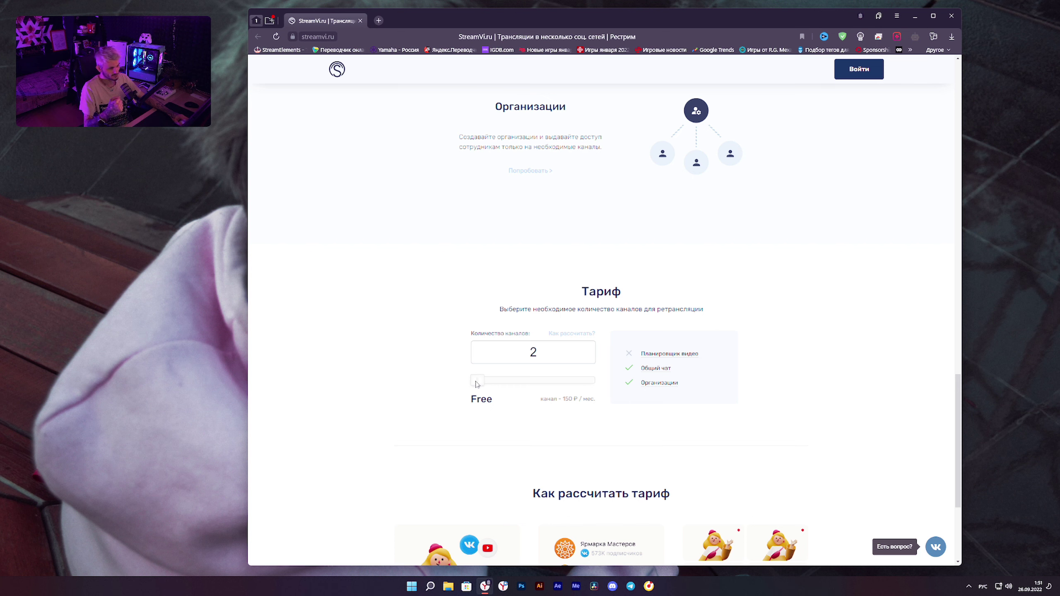
left_click_drag(478, 382, 471, 402)
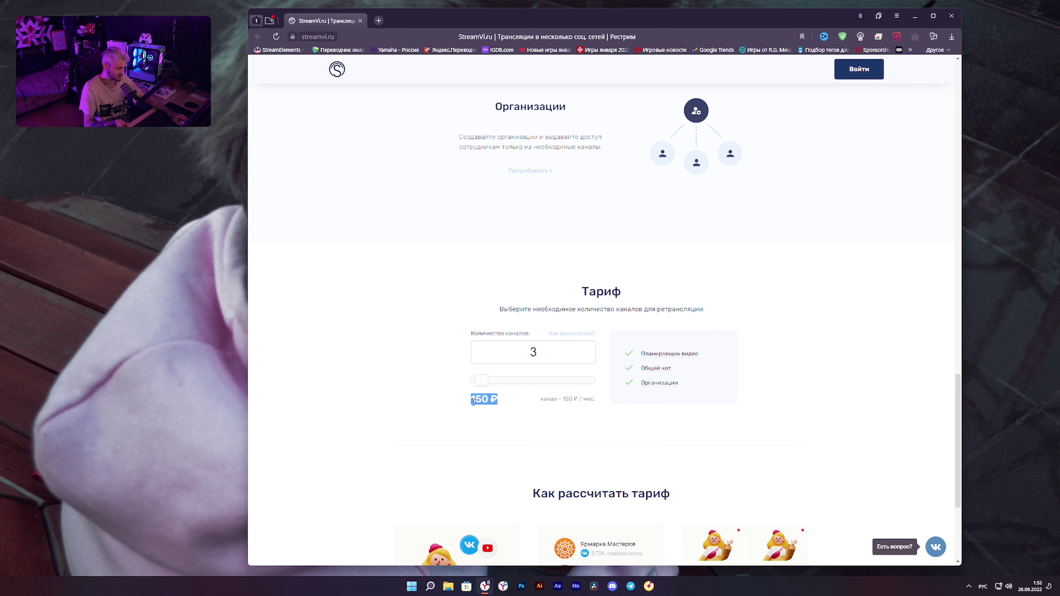
left_click(507, 410)
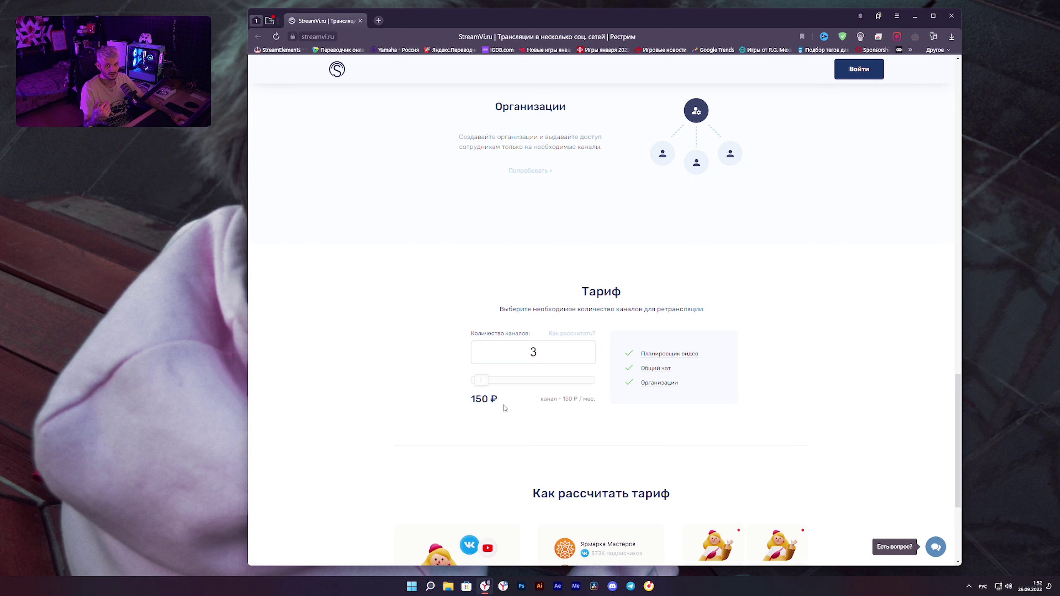
left_click_drag(483, 385, 460, 389)
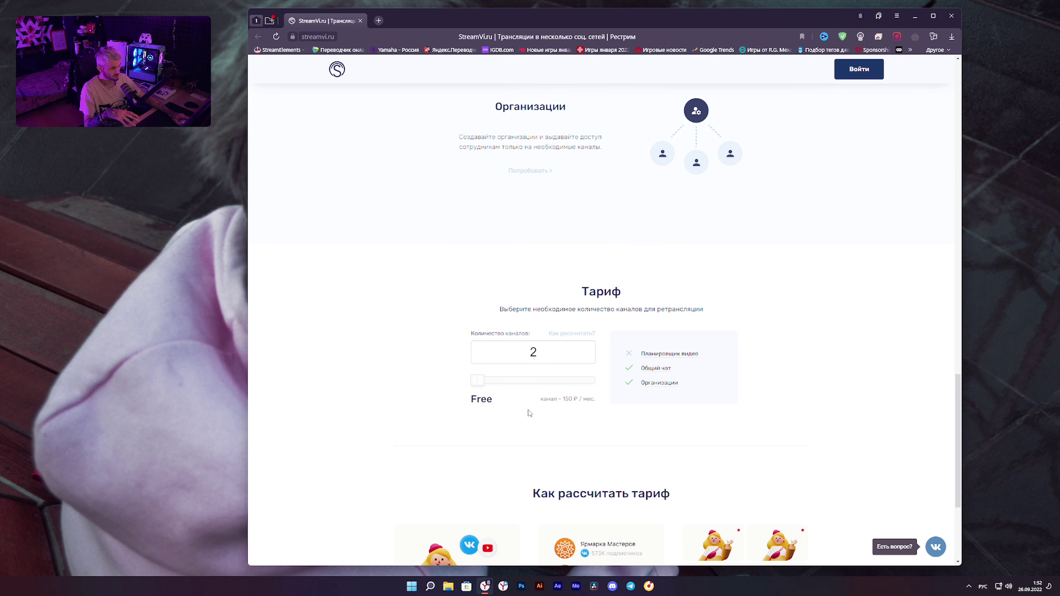
Step: Sign in to the StreamVi account from the homepage
scroll(757, 307, "up", 8)
scroll(758, 305, "up", 10)
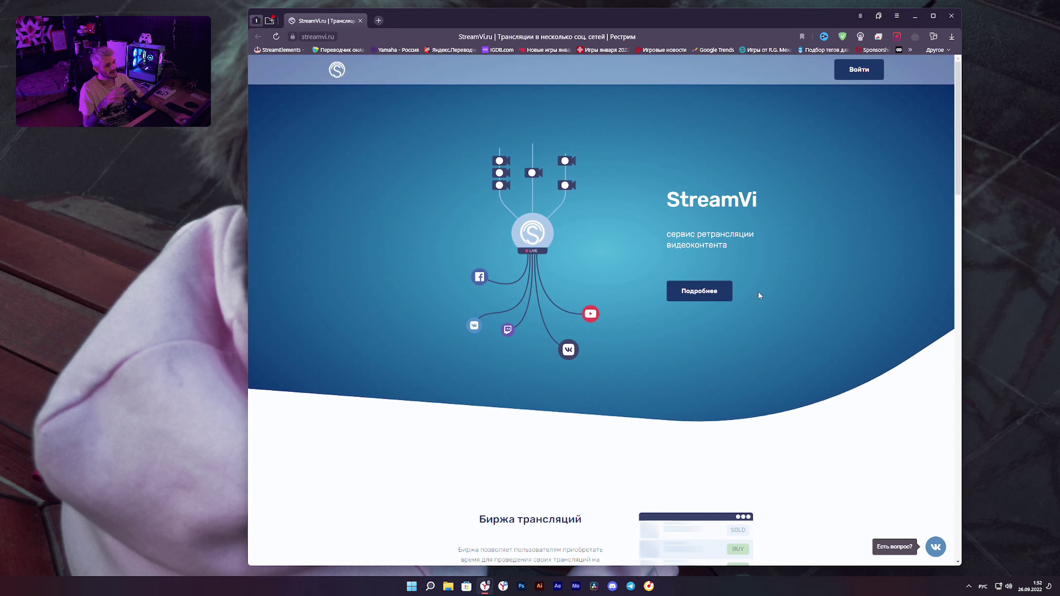
left_click(859, 71)
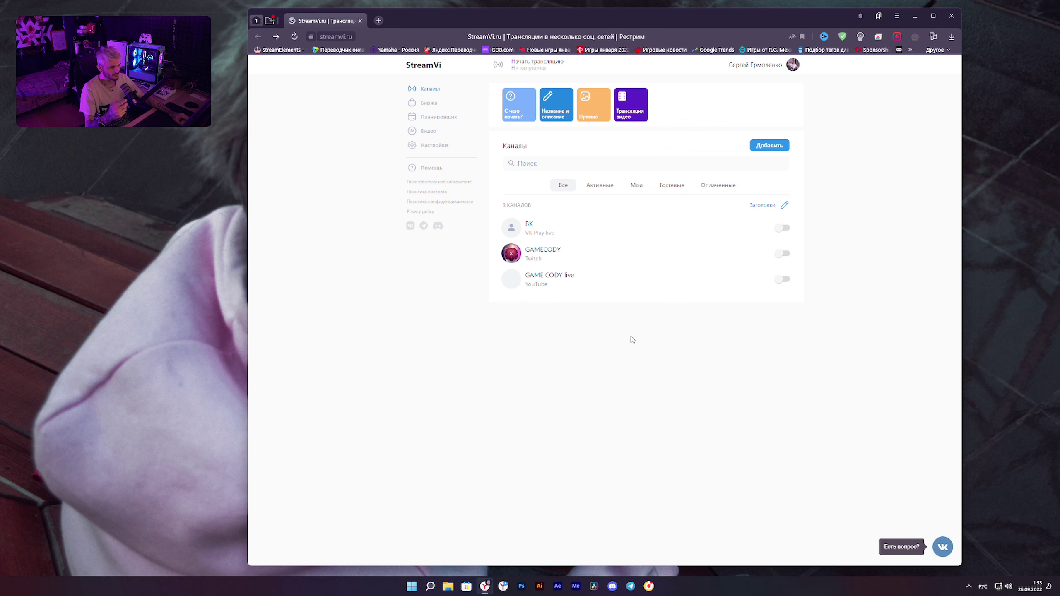
Step: Review the platforms available for a new channel, choose Trovo, and name the channel 213
left_click(766, 146)
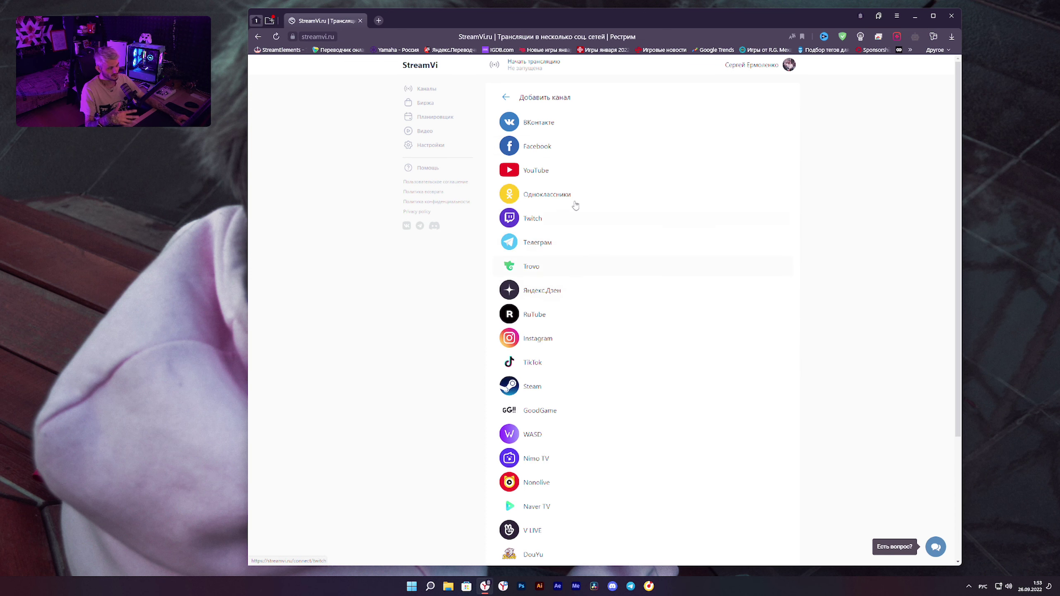
scroll(575, 206, "down", 4)
scroll(553, 434, "up", 4)
scroll(558, 367, "down", 4)
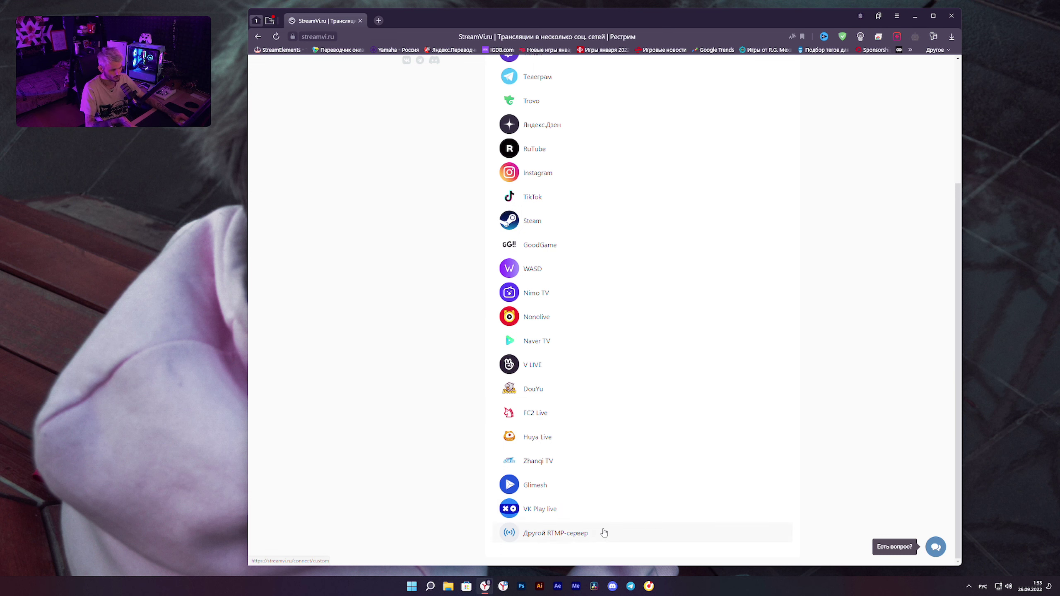
scroll(546, 461, "up", 4)
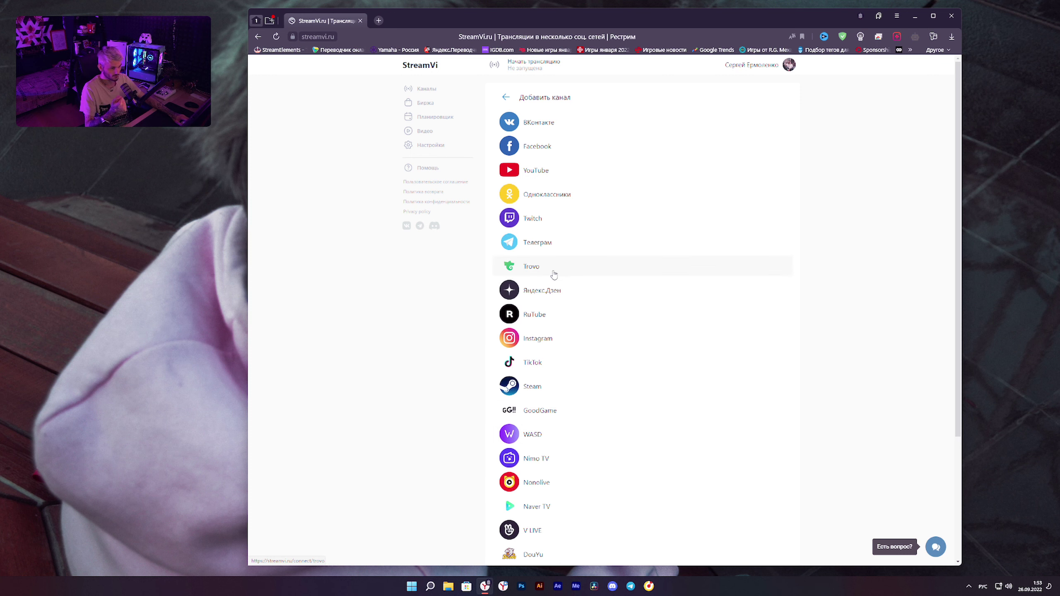
left_click(537, 268)
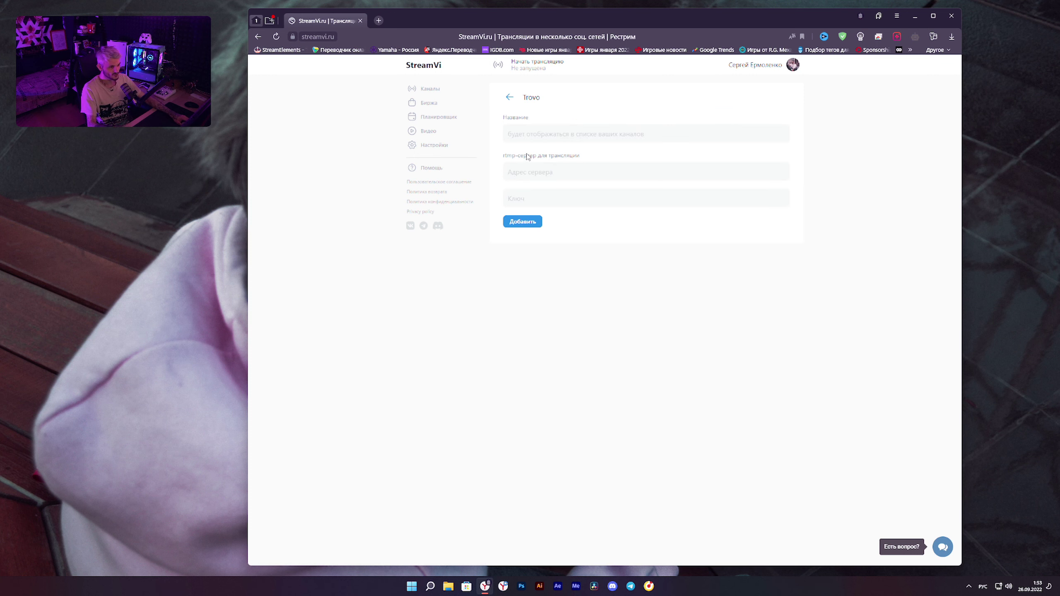
left_click(527, 134)
type("213")
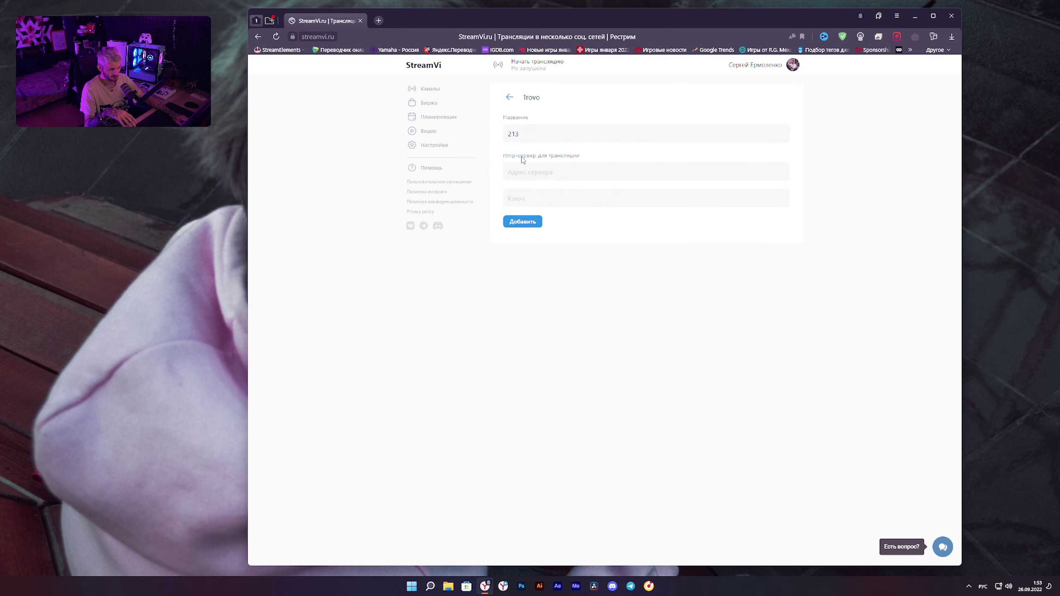
Step: Copy the stream key from Trovo Creator Studio in a new browser tab and paste it as the new channel's key
key("ctrl+t")
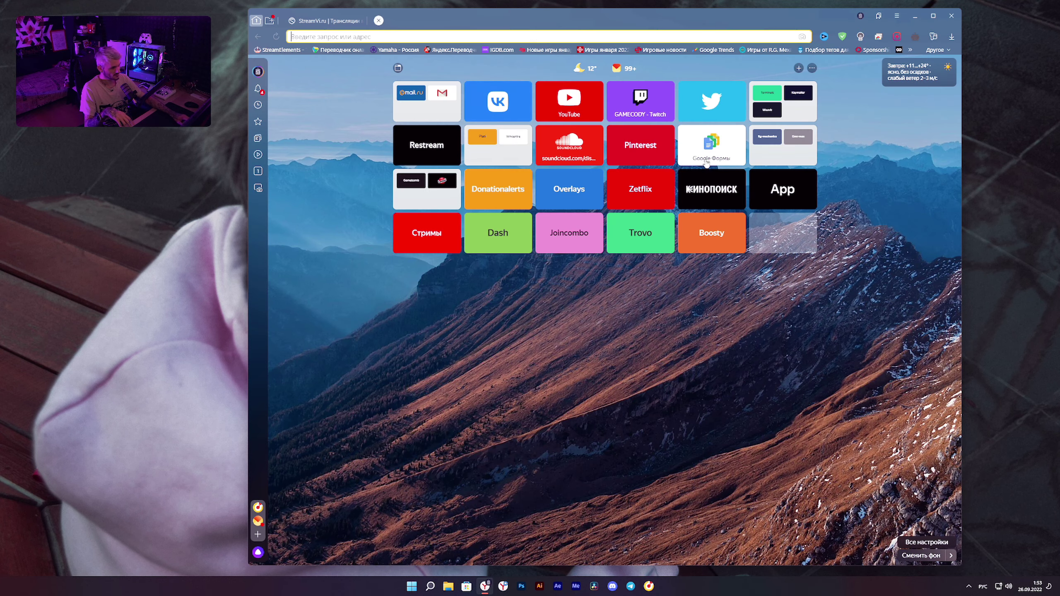
left_click(640, 101)
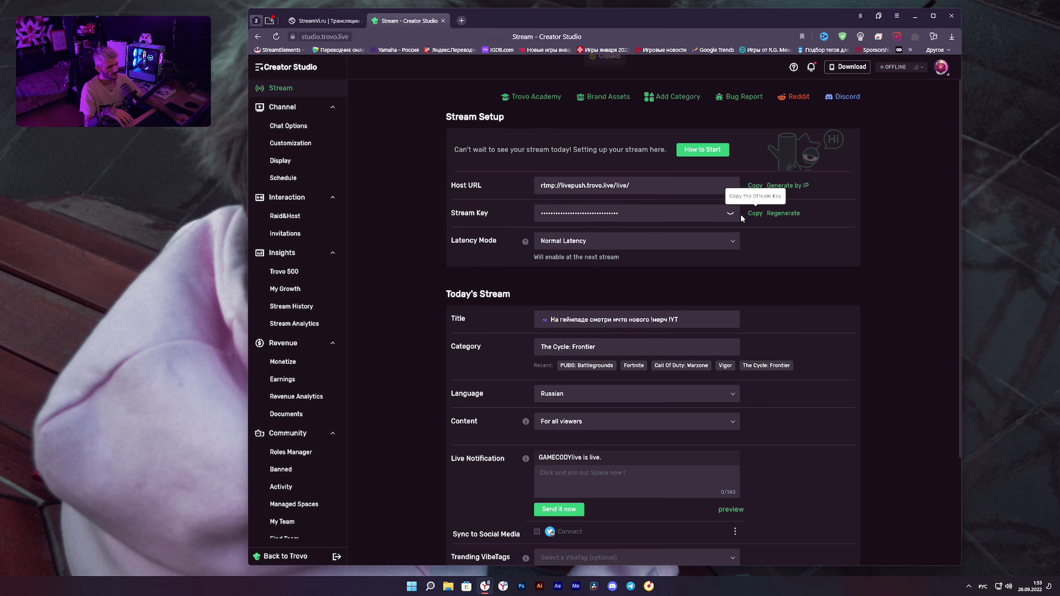
left_click(749, 212)
key("ctrl+Tab")
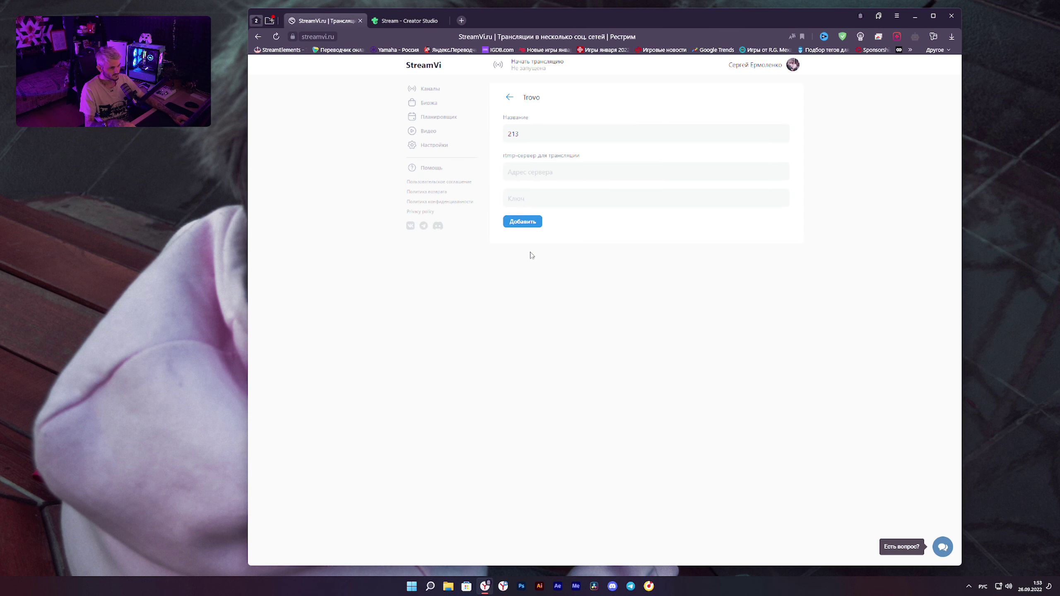
left_click(524, 201)
key("ctrl+v")
Step: Copy Trovo's host URL rtmp://livepush.trovo.live/live/ into the channel's server address and add the channel
key("ctrl+Tab")
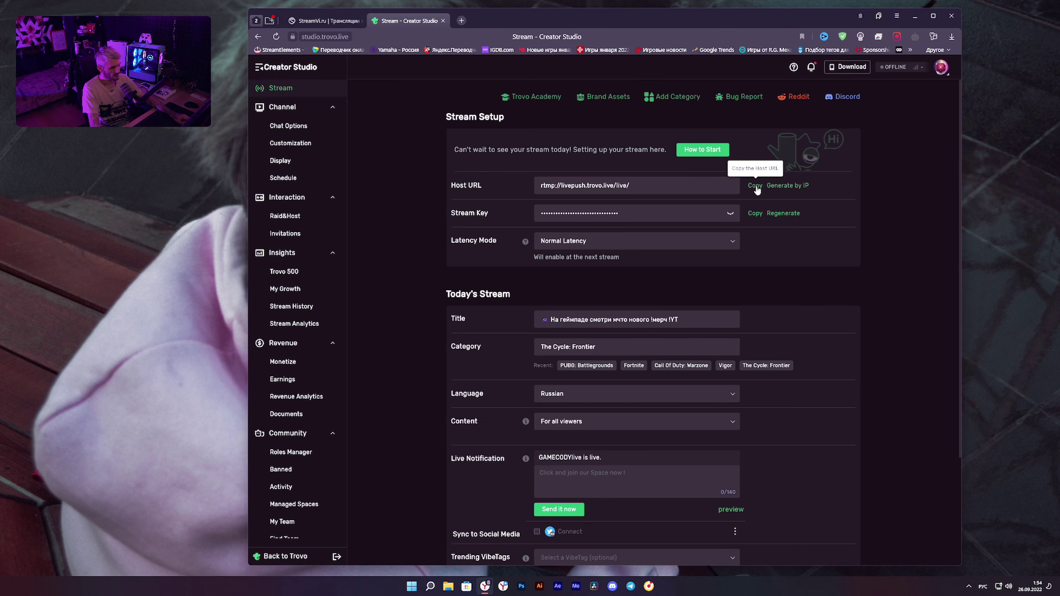
left_click(755, 186)
key("ctrl+Tab")
left_click(543, 169)
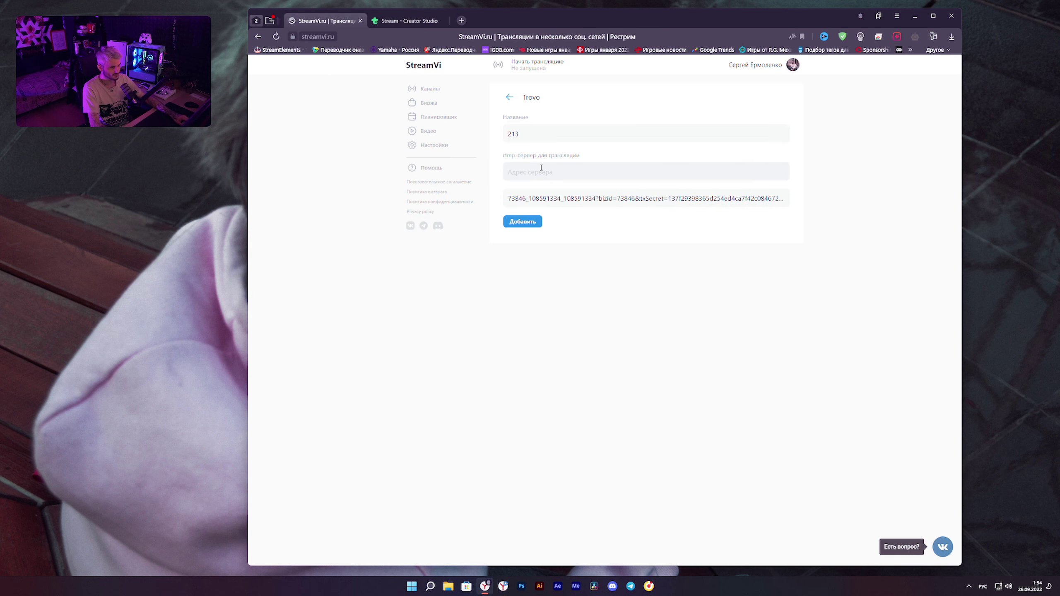
key("ctrl+v")
left_click(536, 221)
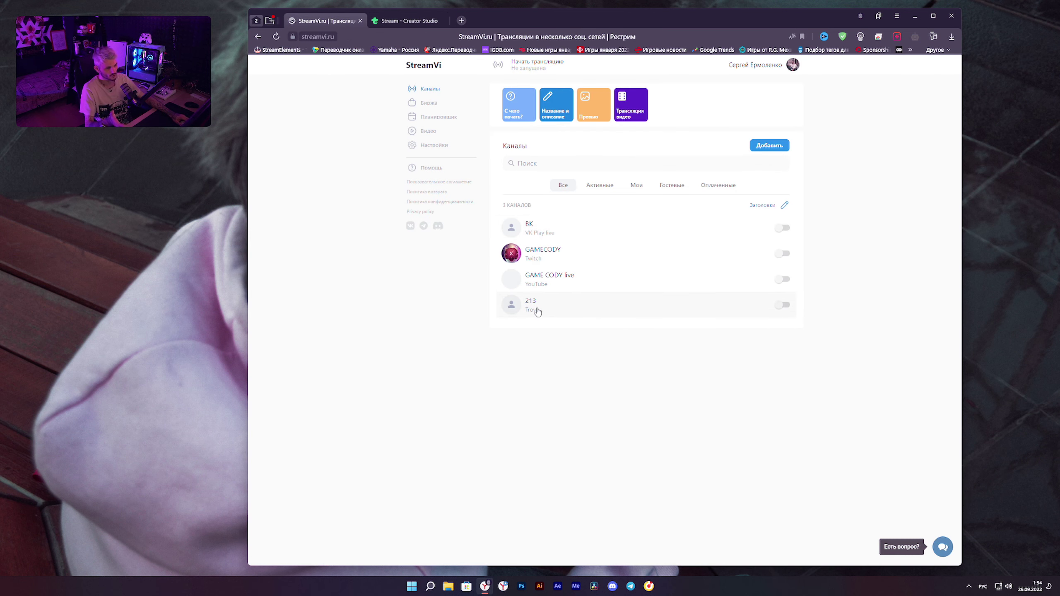
Step: Delete the Trovo channel 213 from the channel list
left_click(578, 318)
left_click(645, 415)
left_click(661, 330)
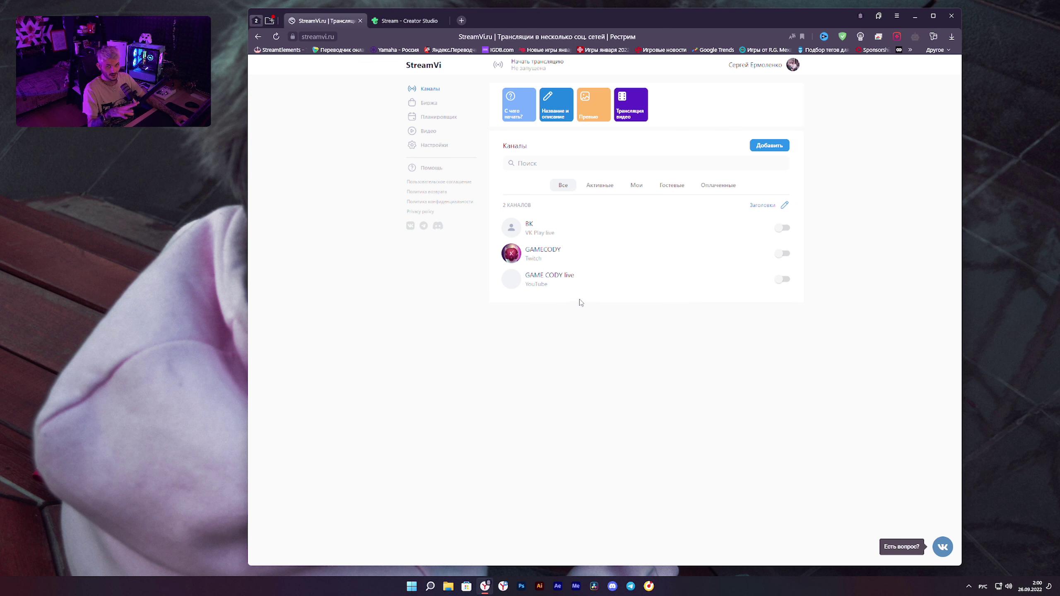
Step: Launch OBS Studio and open its stream settings
left_click(412, 586)
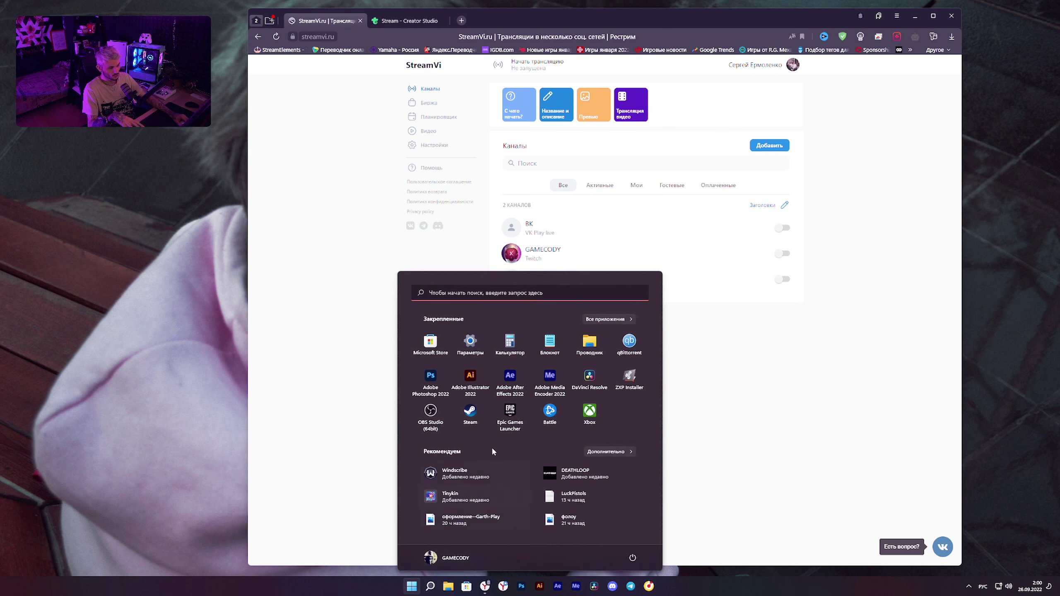
left_click(459, 411)
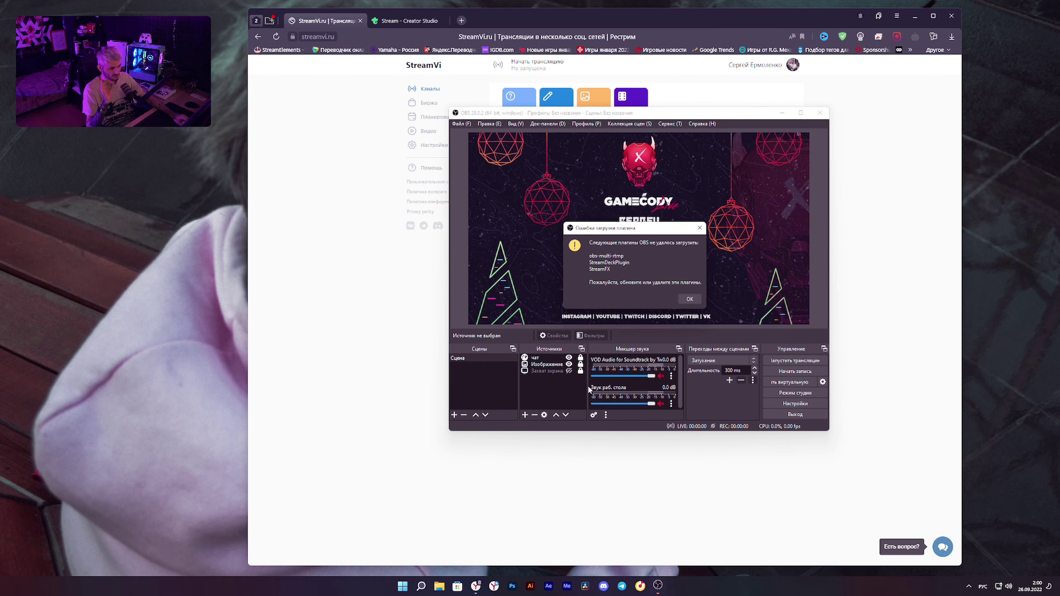
left_click(795, 404)
left_click(463, 145)
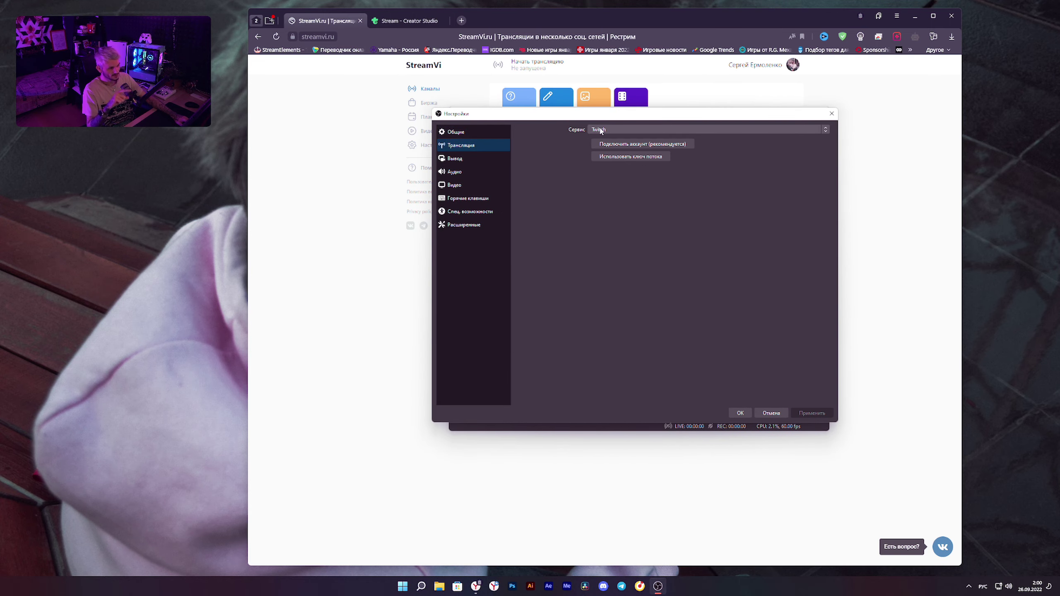
Step: Set the streaming service to StreamVi
left_click(599, 130)
left_click(600, 210)
scroll(609, 296, "down", 15)
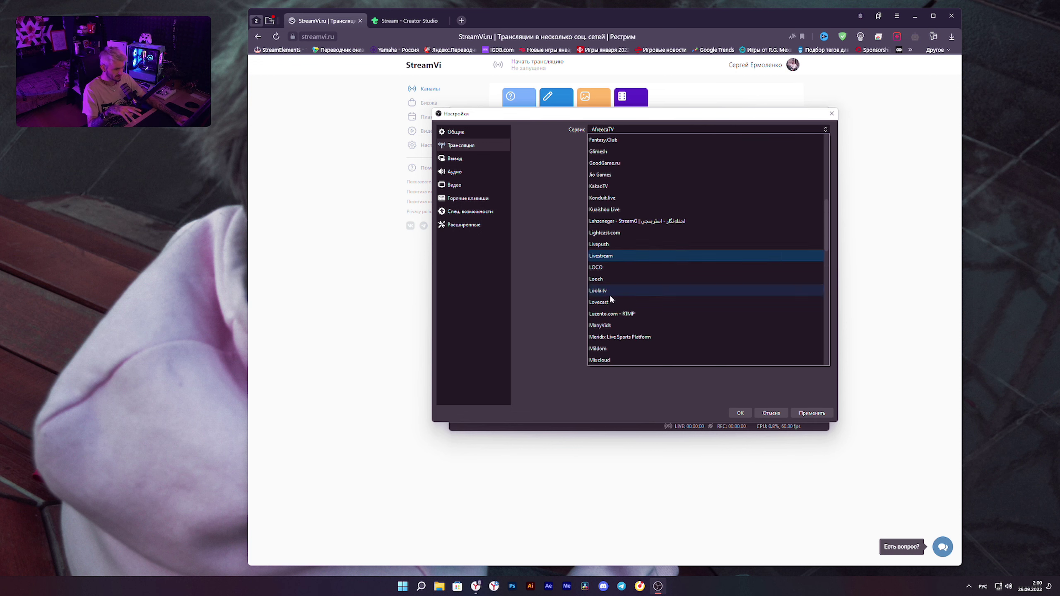
scroll(609, 306, "up", 5)
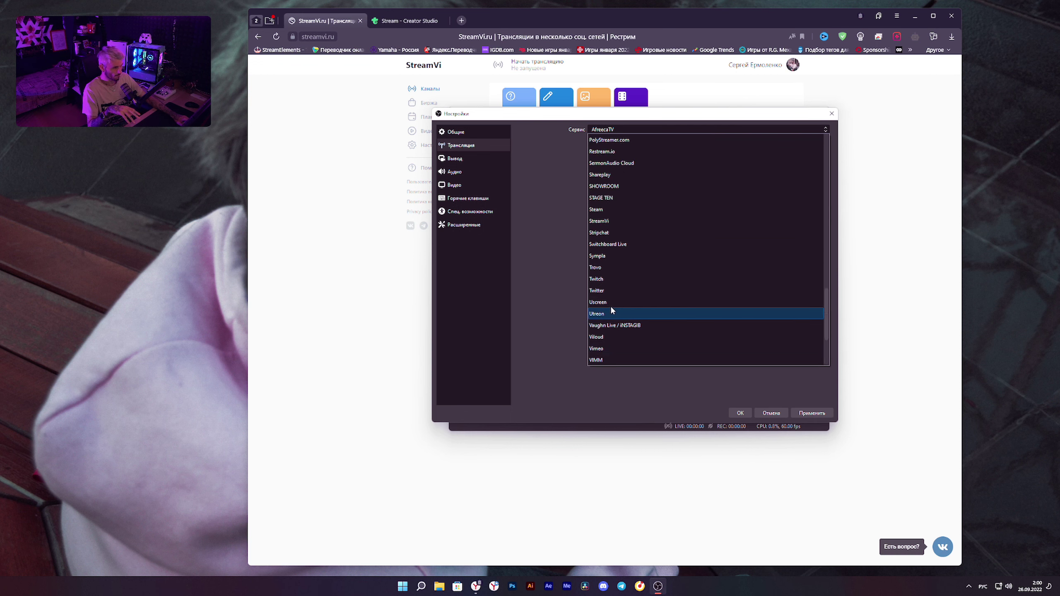
left_click(607, 255)
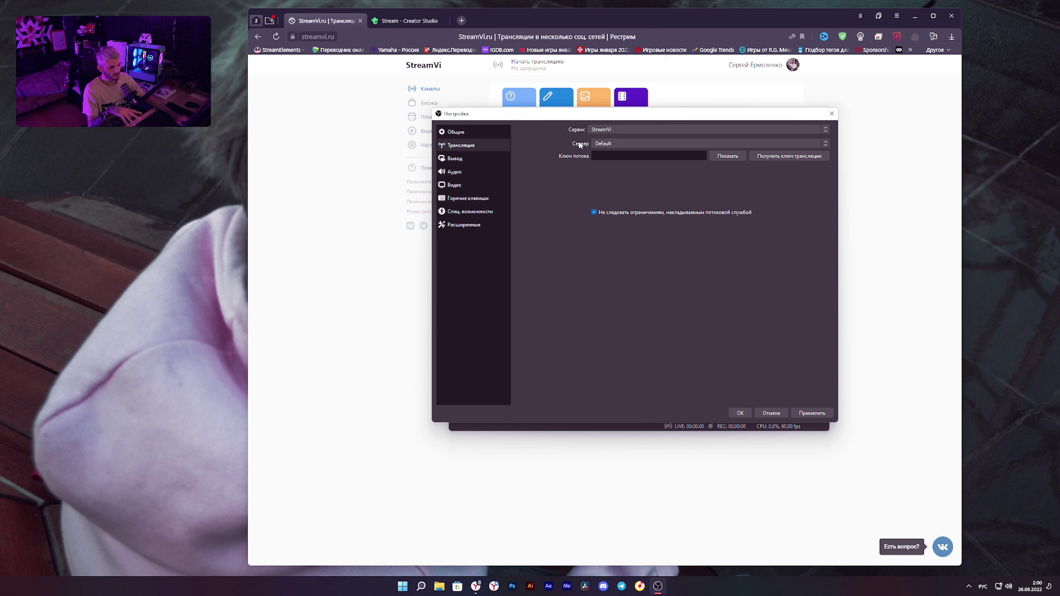
Step: Set the stream server to Russia (Moscow) and copy the StreamVi stream key into the stream key field
left_click(617, 144)
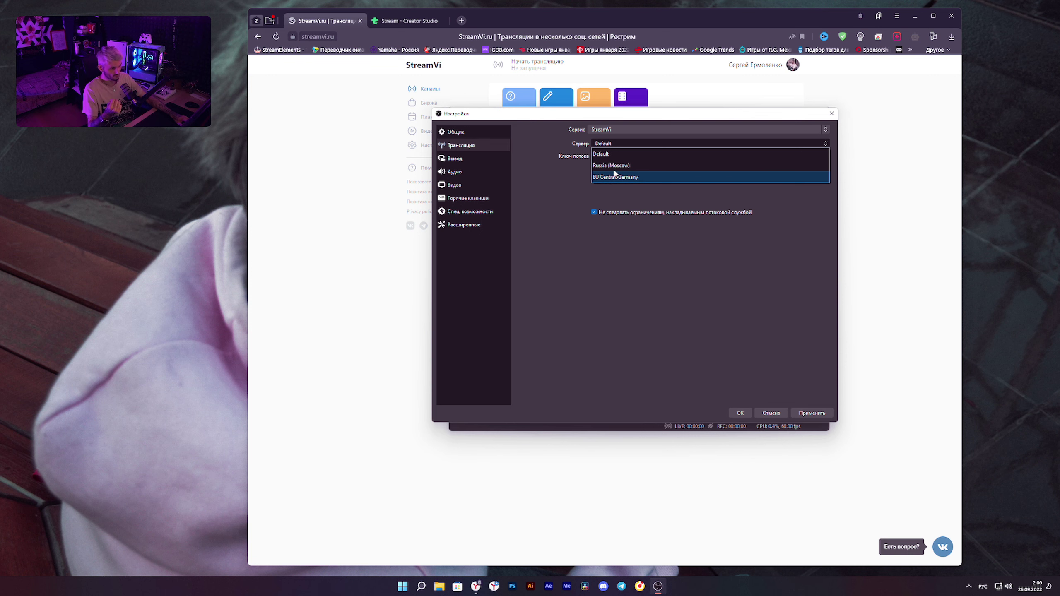
left_click(613, 165)
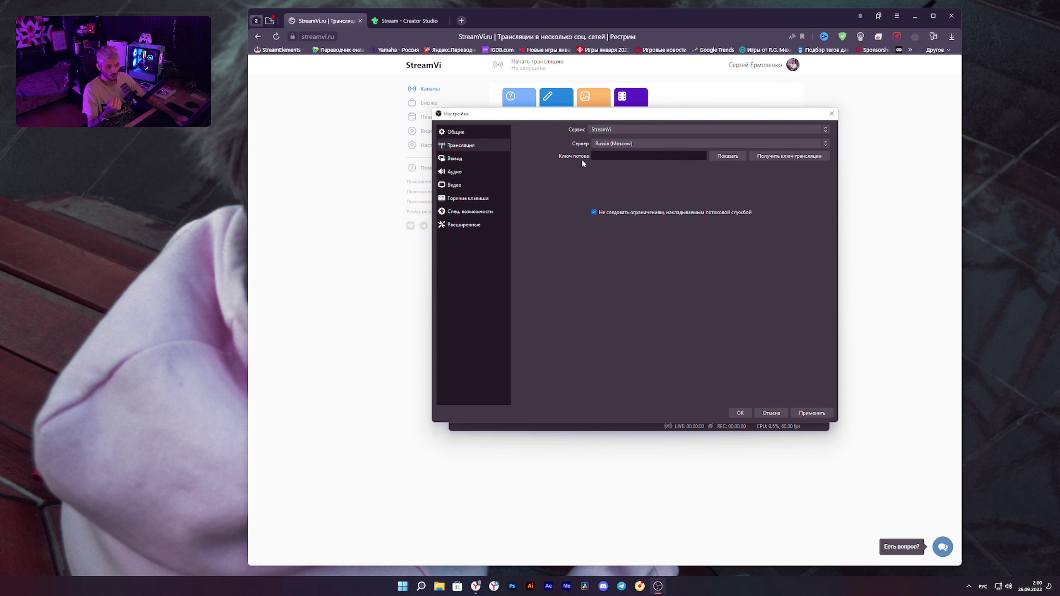
left_click(789, 156)
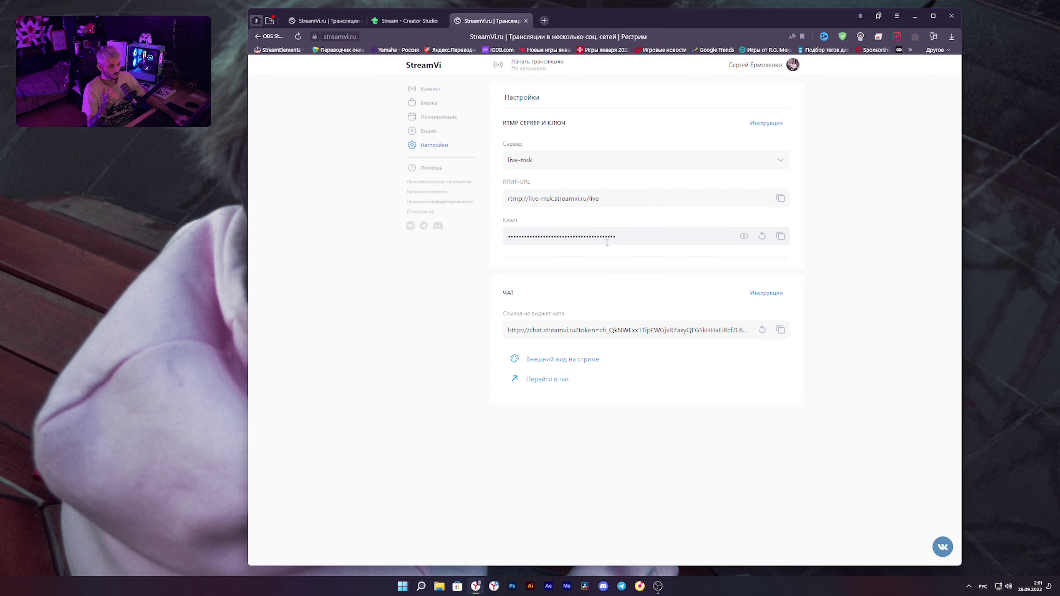
left_click(779, 235)
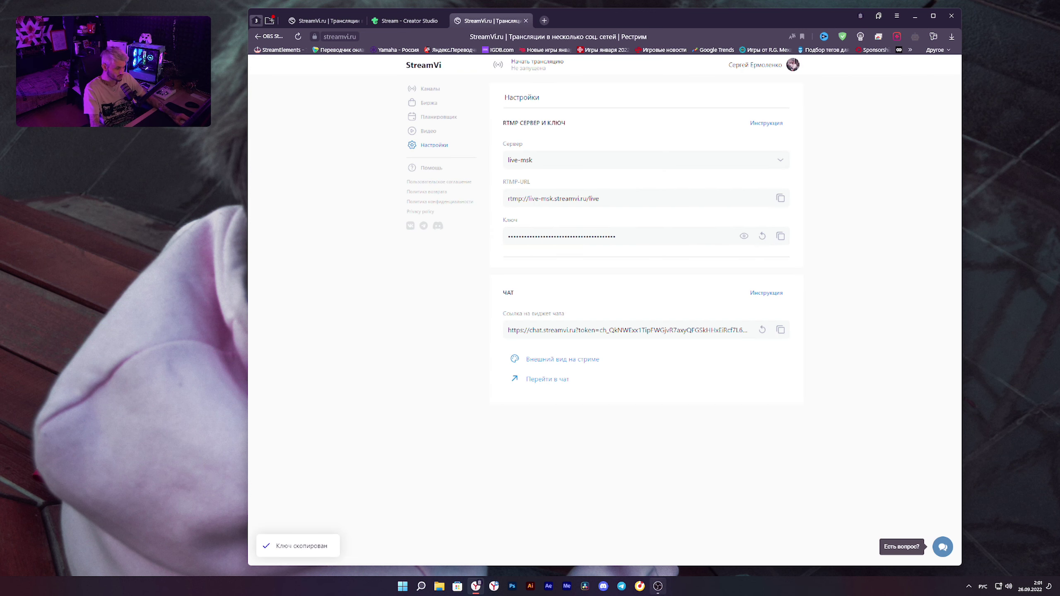
key("alt+Tab")
key("ctrl+v")
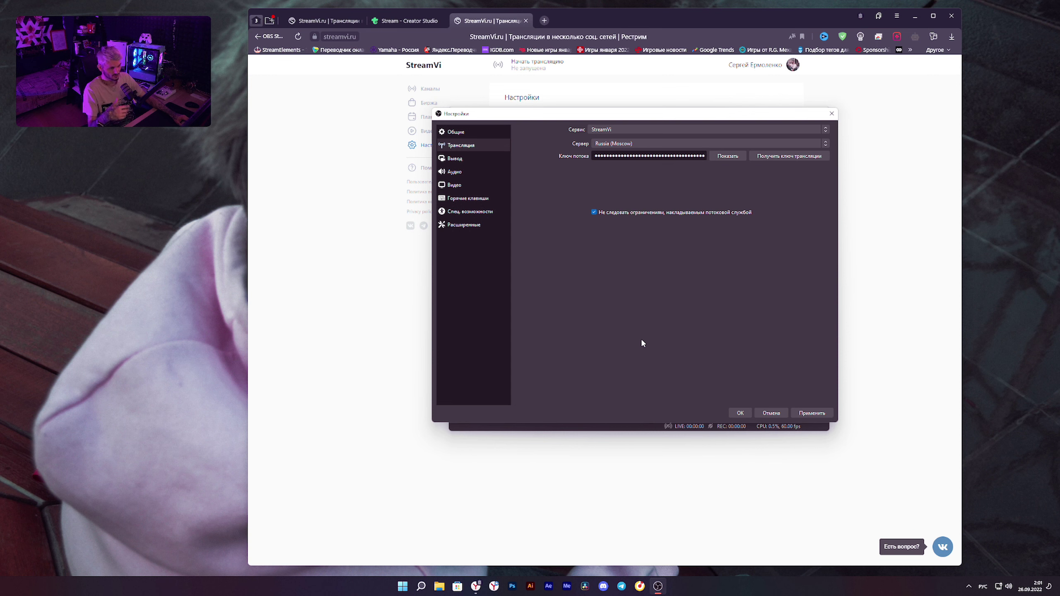
Step: Change the streaming service to the custom option (Настраиваемый...)
left_click(628, 131)
scroll(601, 217, "up", 10)
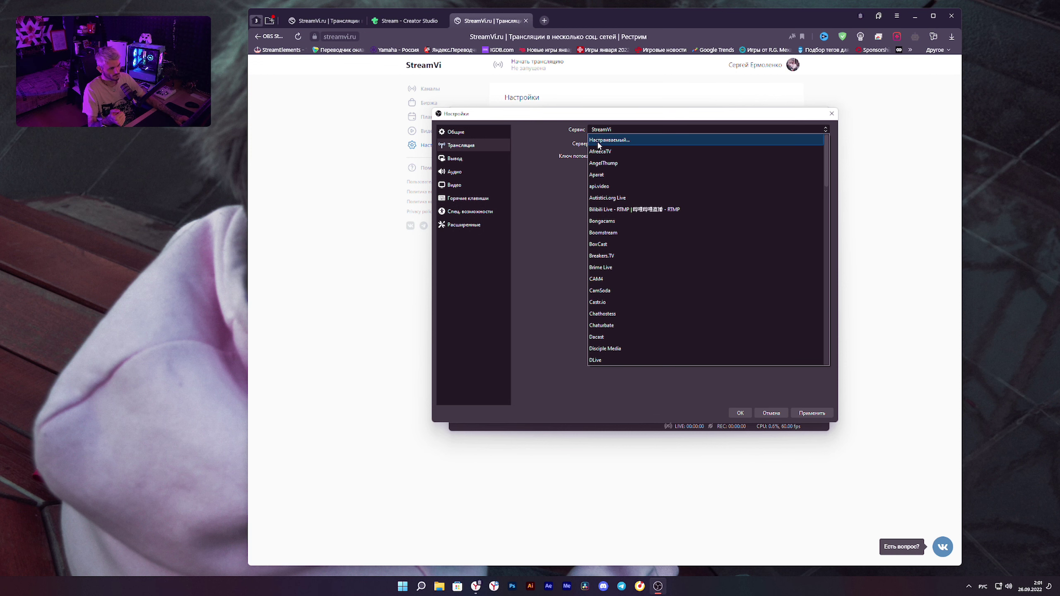
left_click(598, 140)
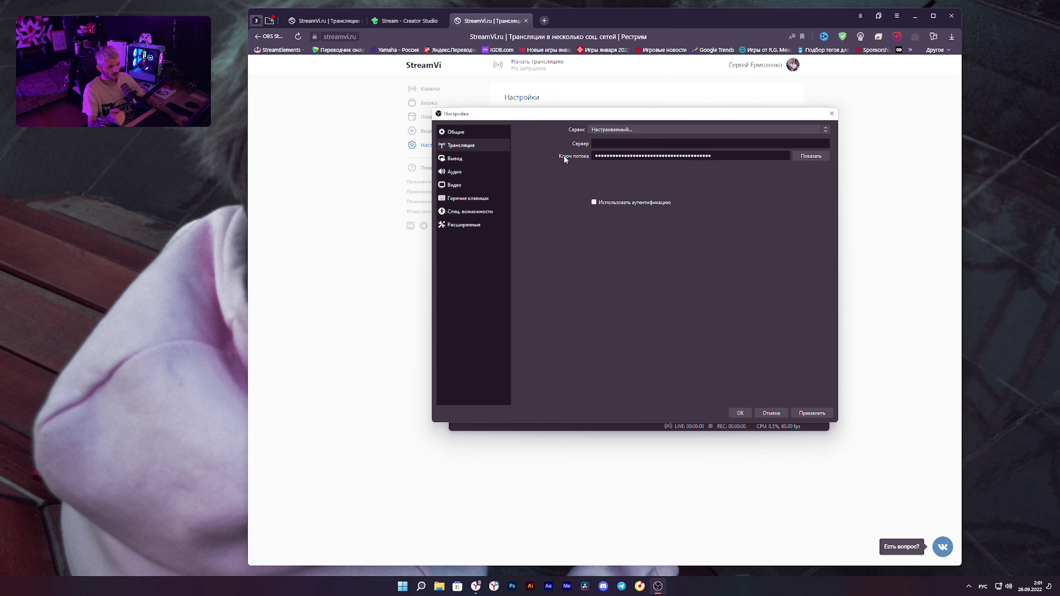
Step: Copy StreamVi's live-msk RTMP URL, rtmp://live-msk.streamvi.ru/live, into the custom server field and save the stream settings
left_click(496, 20)
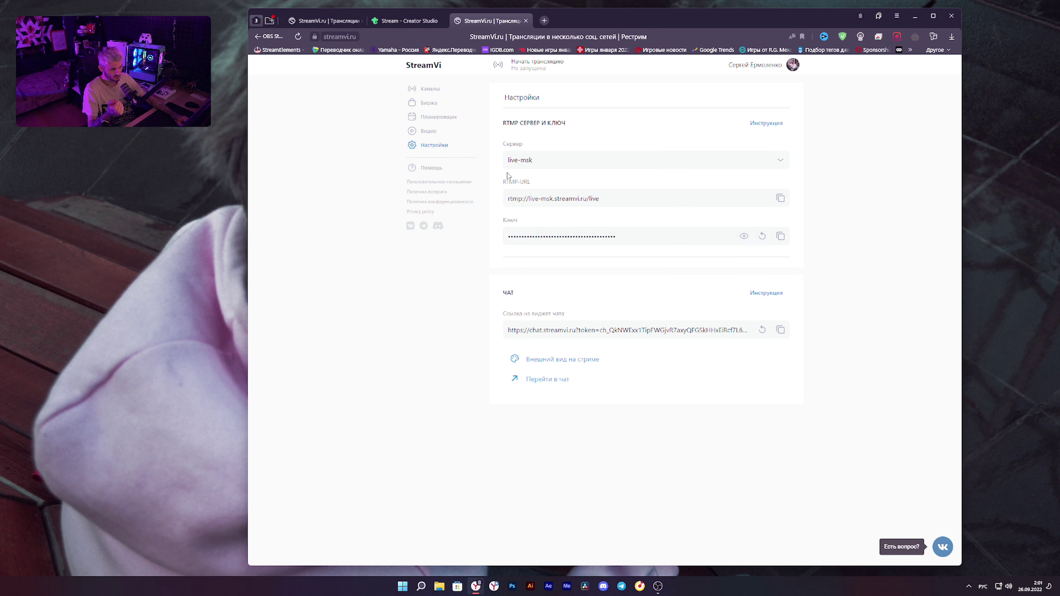
left_click(527, 167)
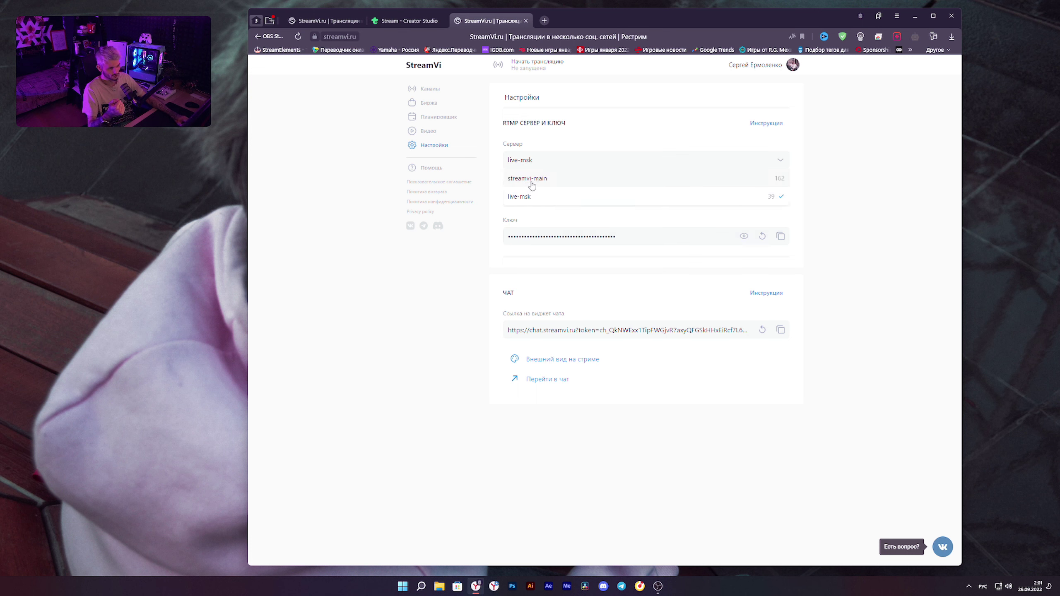
left_click(529, 178)
left_click(522, 196)
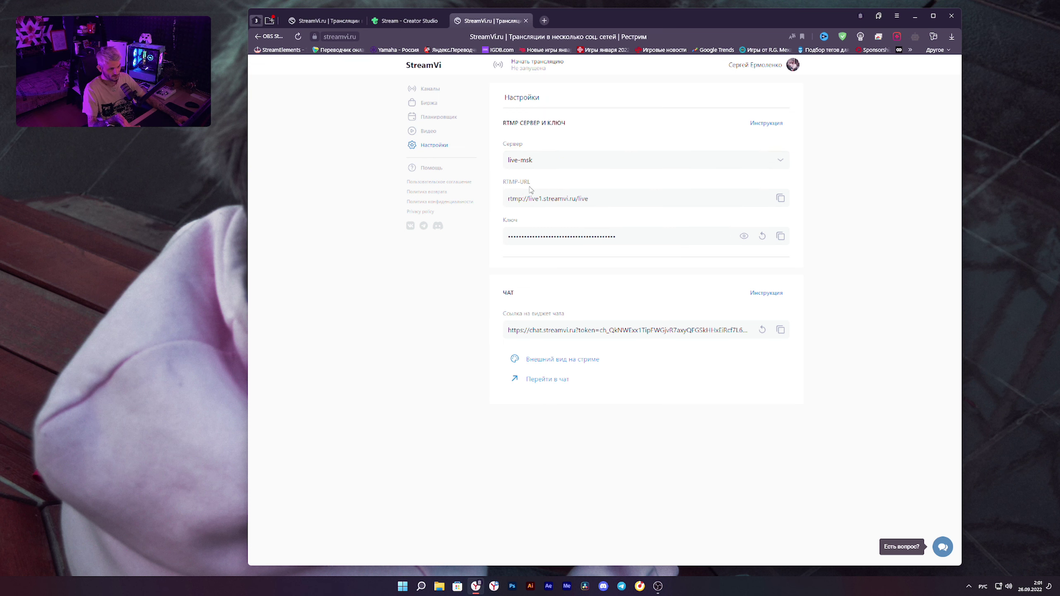
left_click(781, 199)
left_click(657, 586)
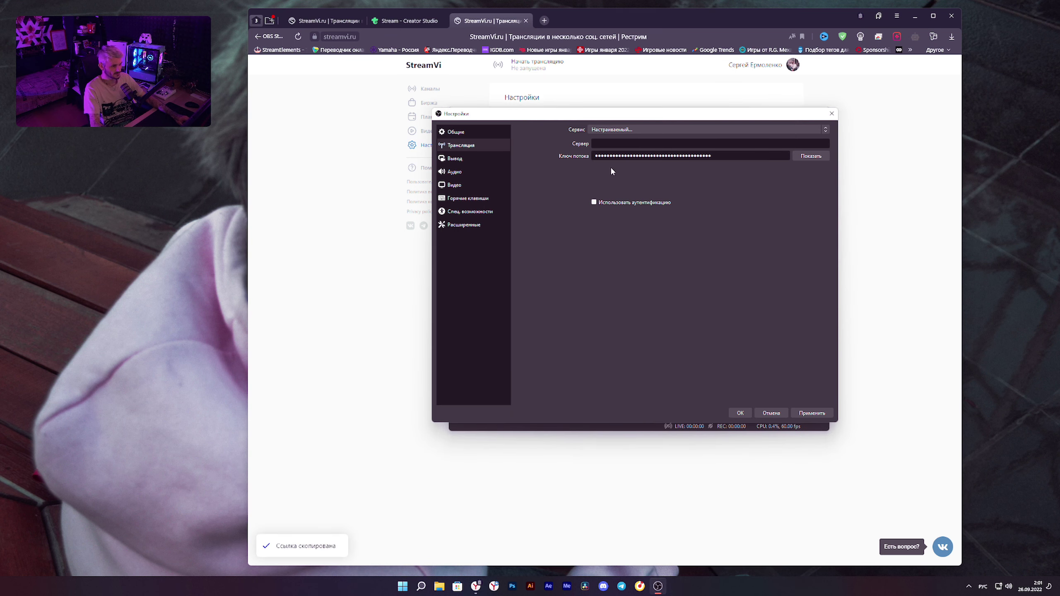
key("ctrl+v")
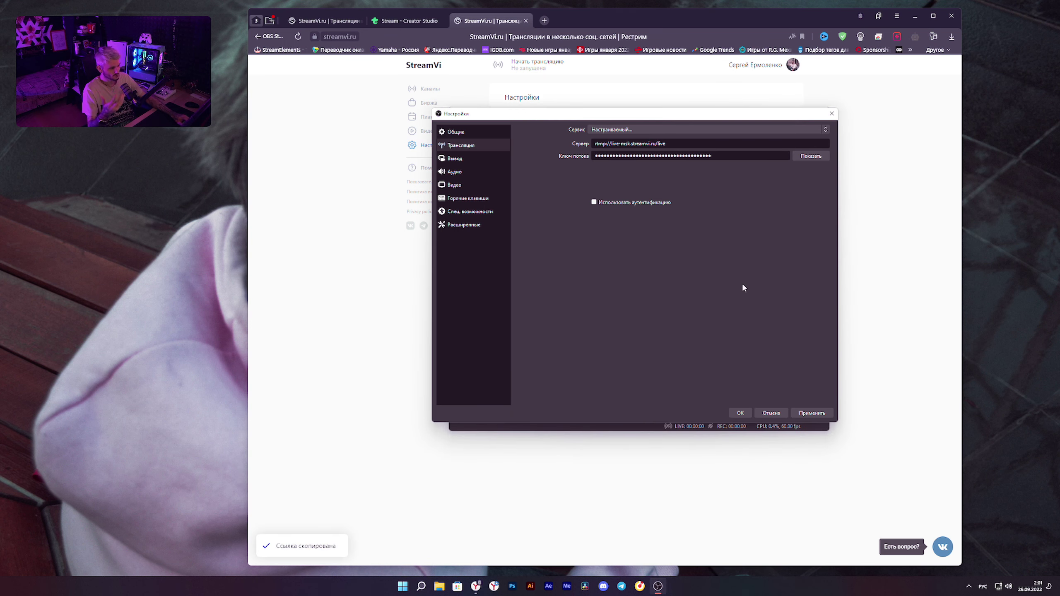
left_click(740, 413)
left_click(820, 114)
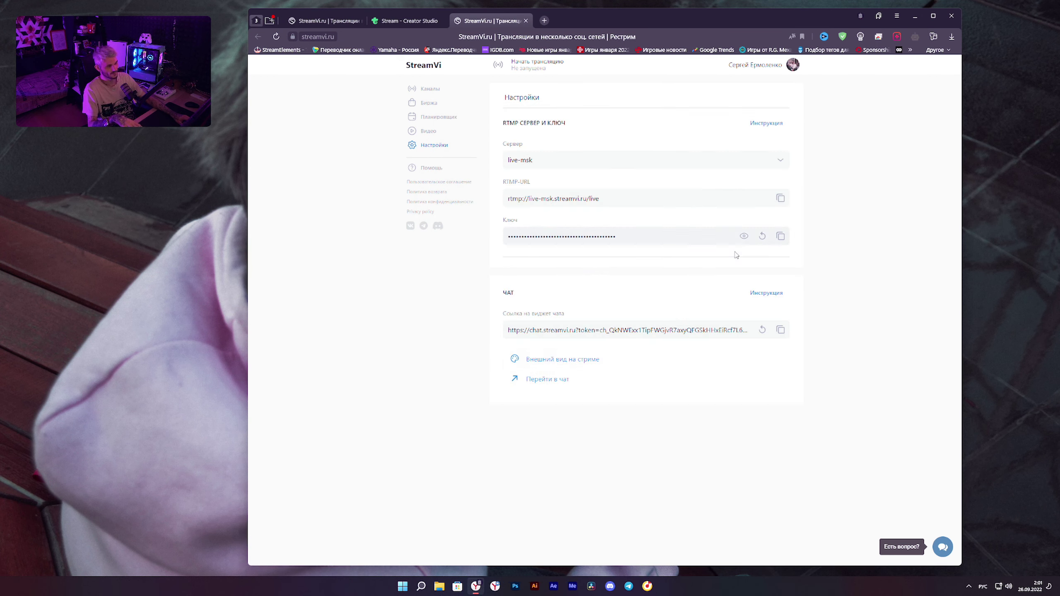
Step: Look through StreamVi's channel exchange, scheduler and video sections
left_click(441, 92)
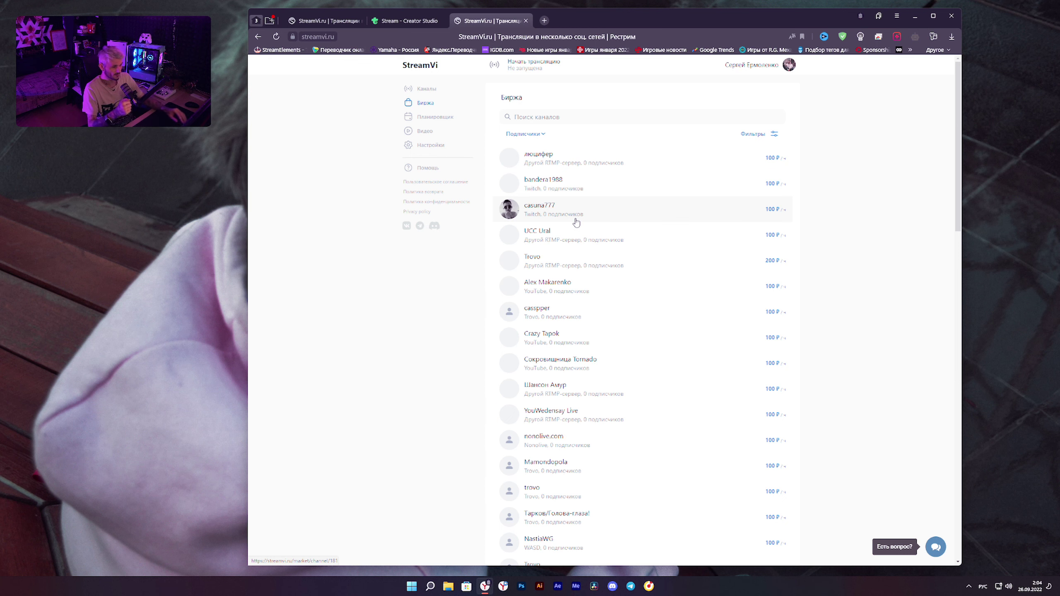
scroll(620, 263, "down", 6)
scroll(592, 341, "up", 6)
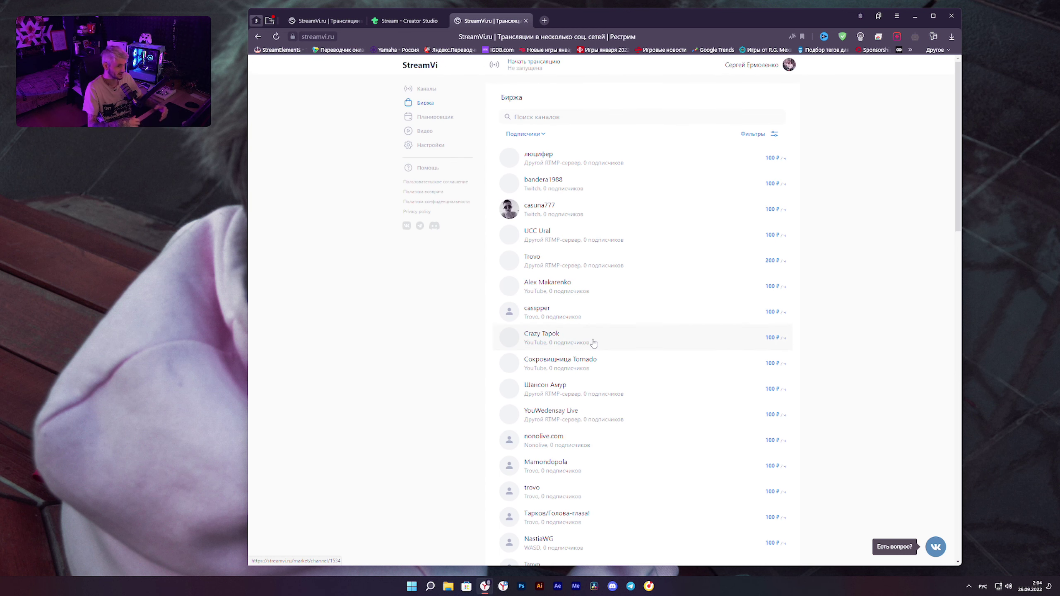
left_click(436, 116)
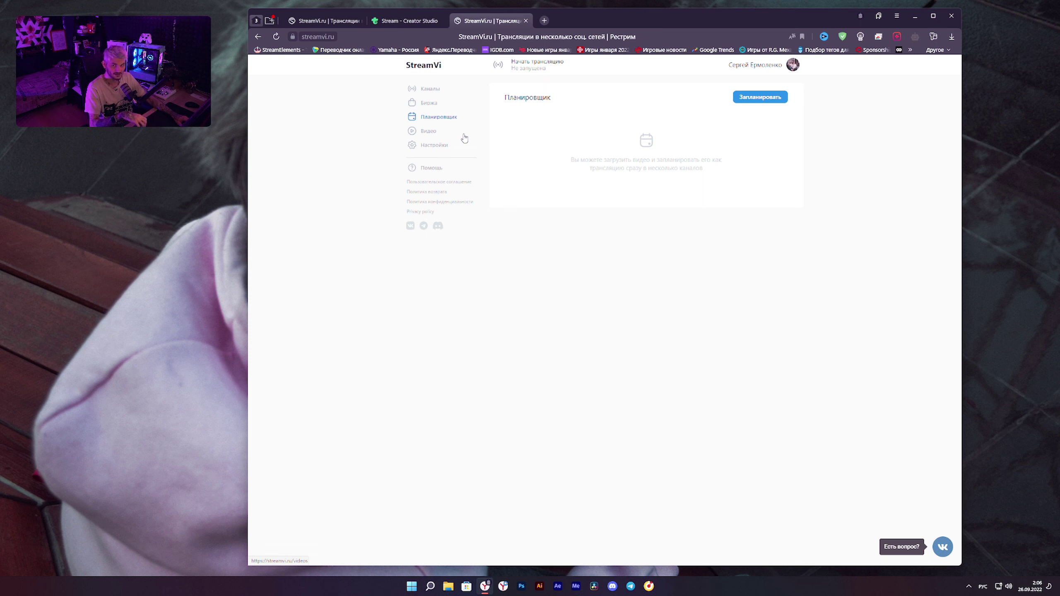
left_click(424, 131)
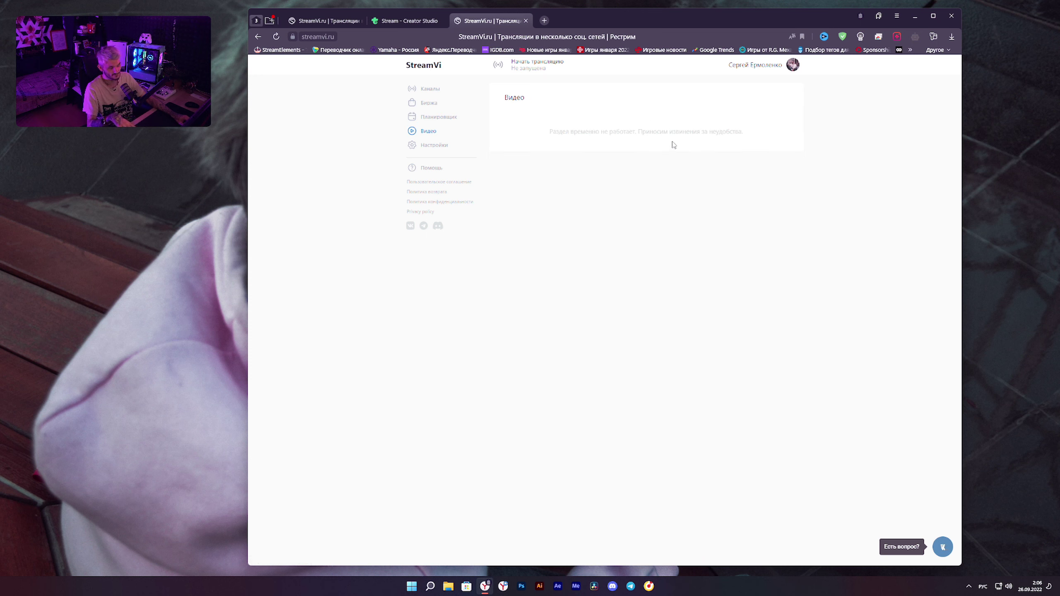
left_click(435, 118)
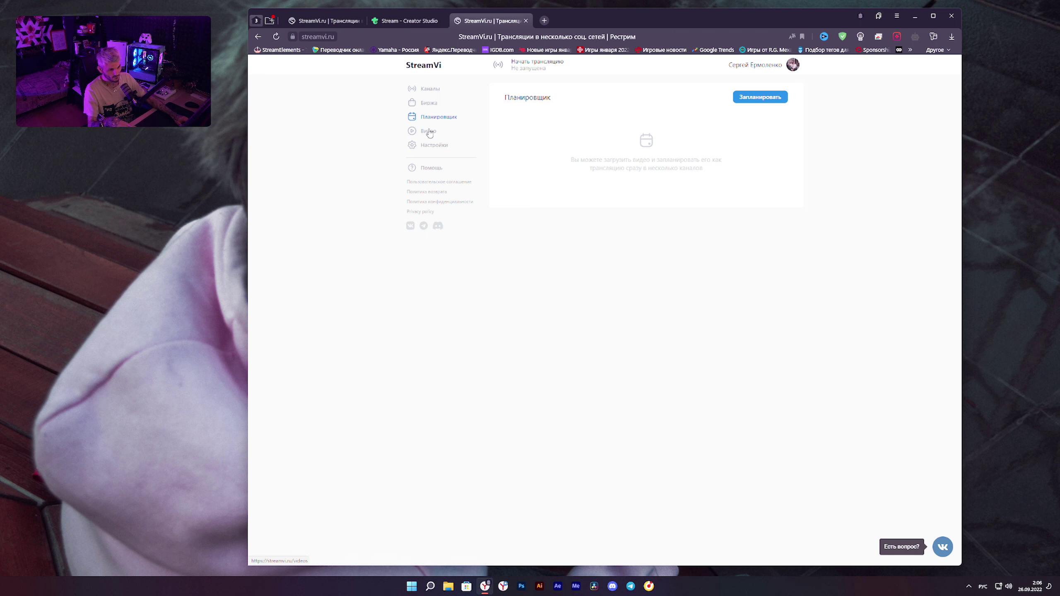
left_click(433, 133)
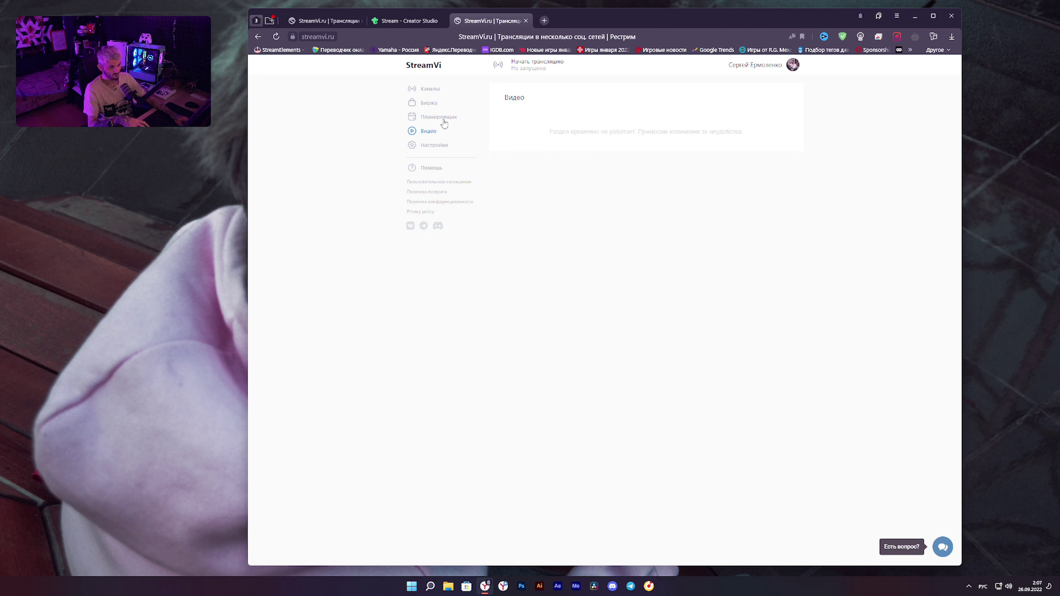
left_click(440, 118)
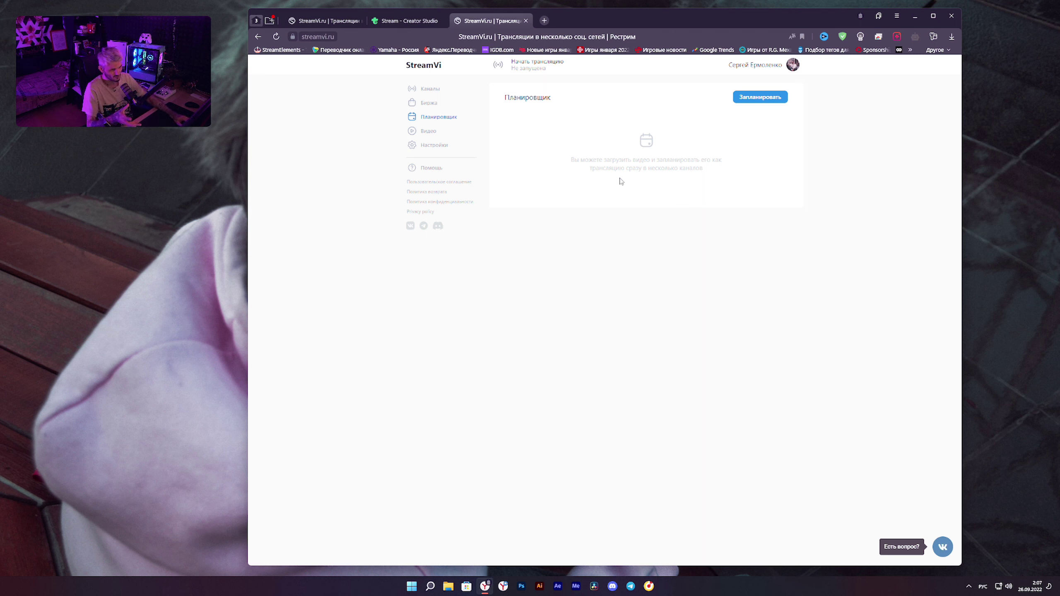
Step: Open the chat page from the StreamVi settings and copy the chat URL
left_click(439, 147)
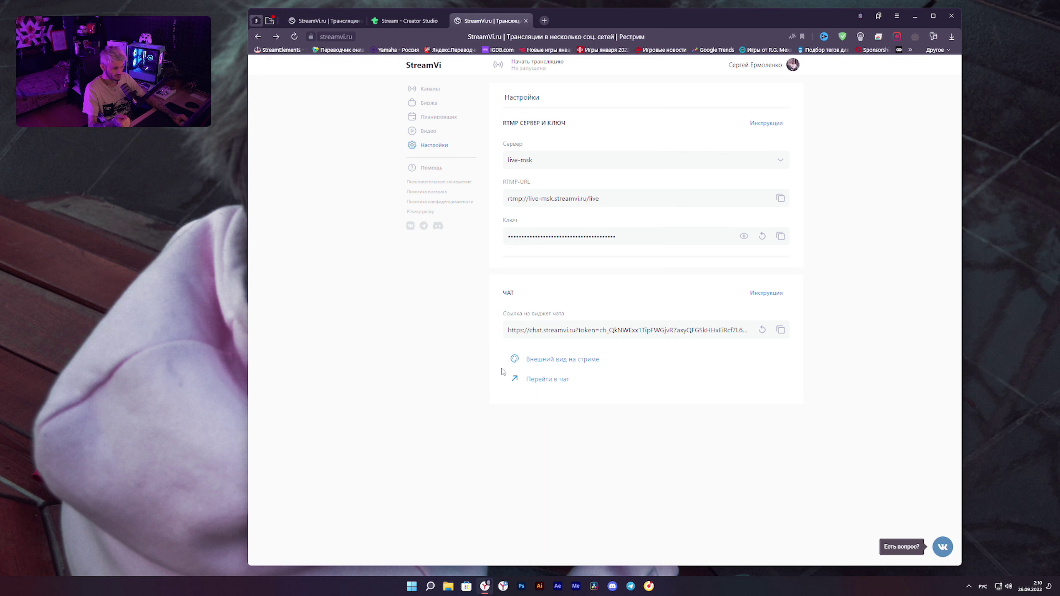
left_click(551, 382)
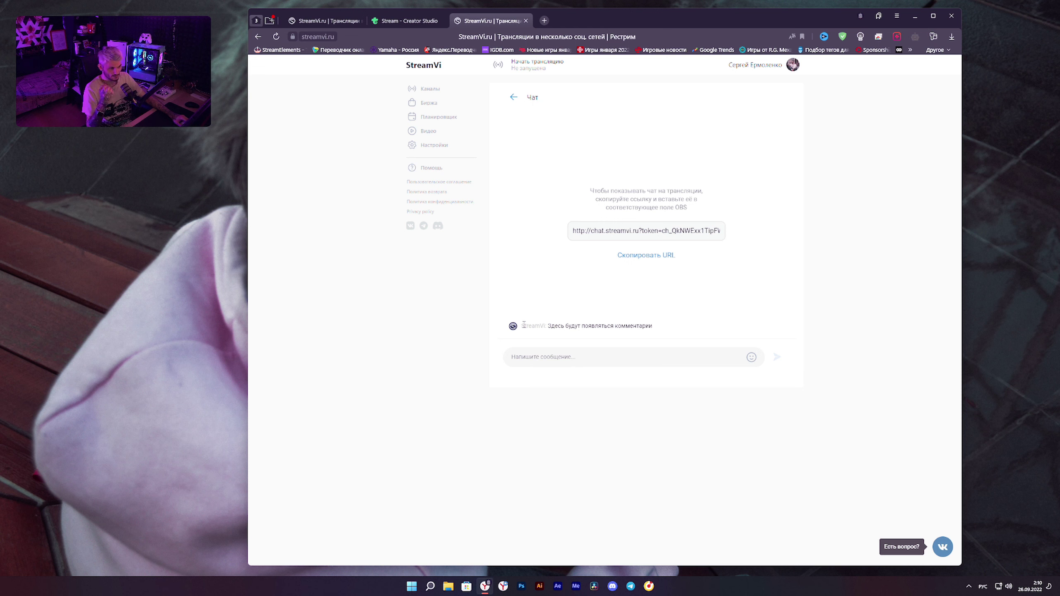
left_click(650, 256)
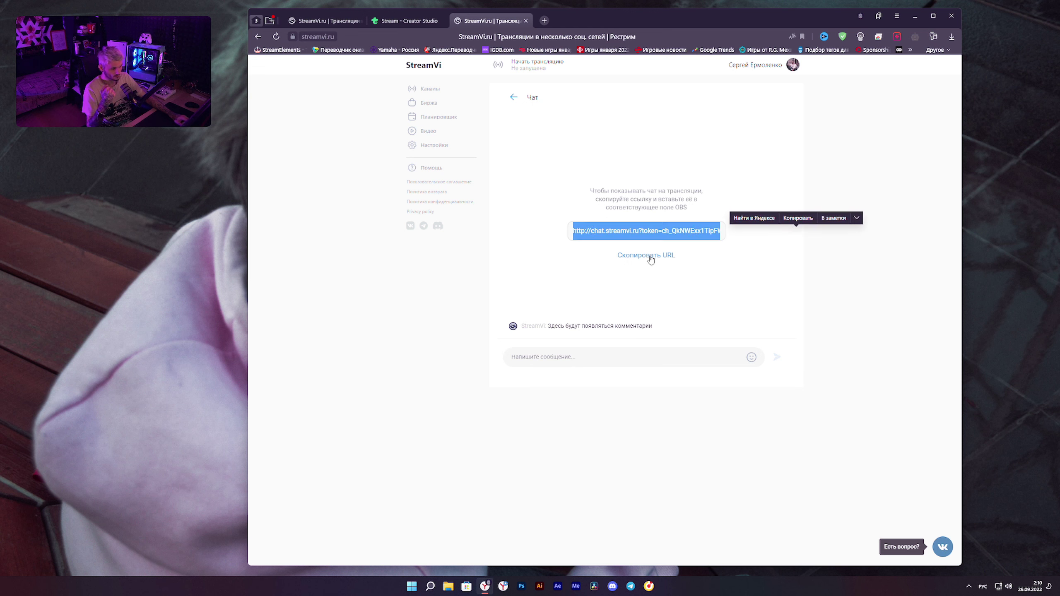
Step: Launch OBS Studio and add a custom browser dock named 34343 with the copied chat URL, including its token, as the address
left_click(411, 586)
left_click(430, 411)
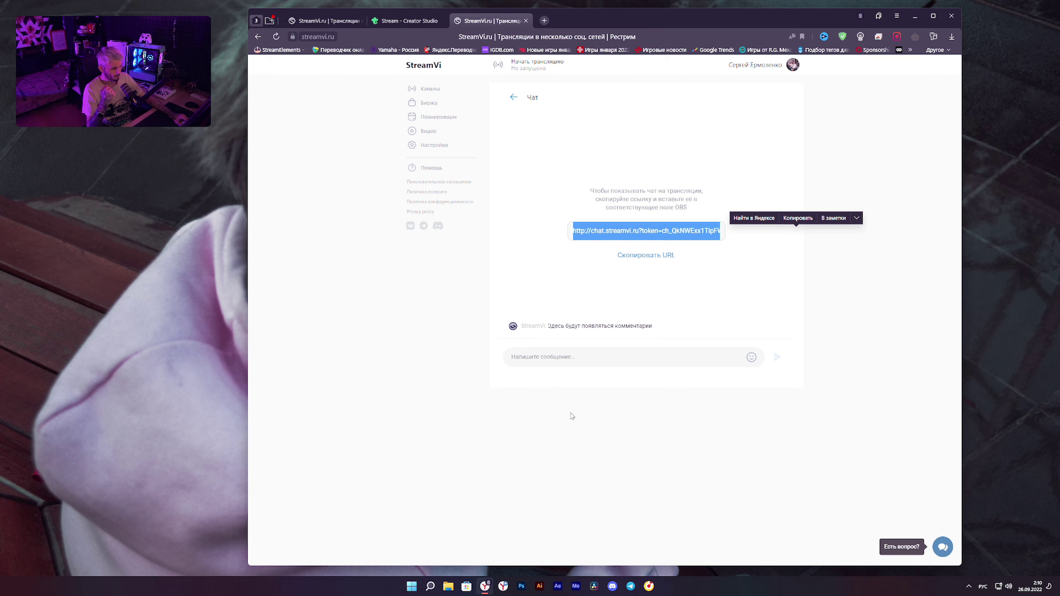
left_click(685, 311)
left_click(544, 138)
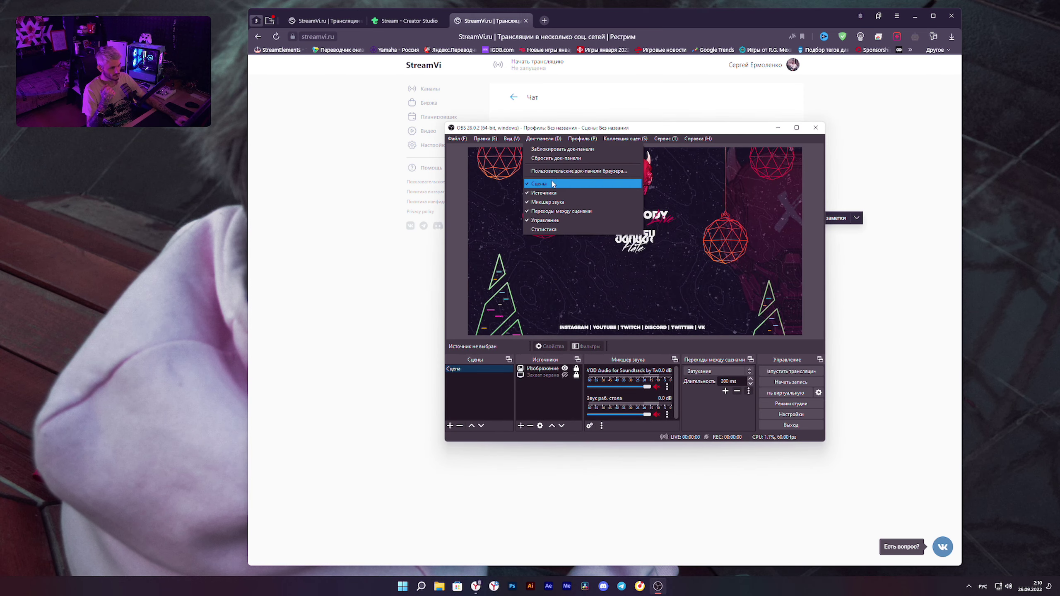
left_click(556, 172)
double_click(555, 247)
type("34343")
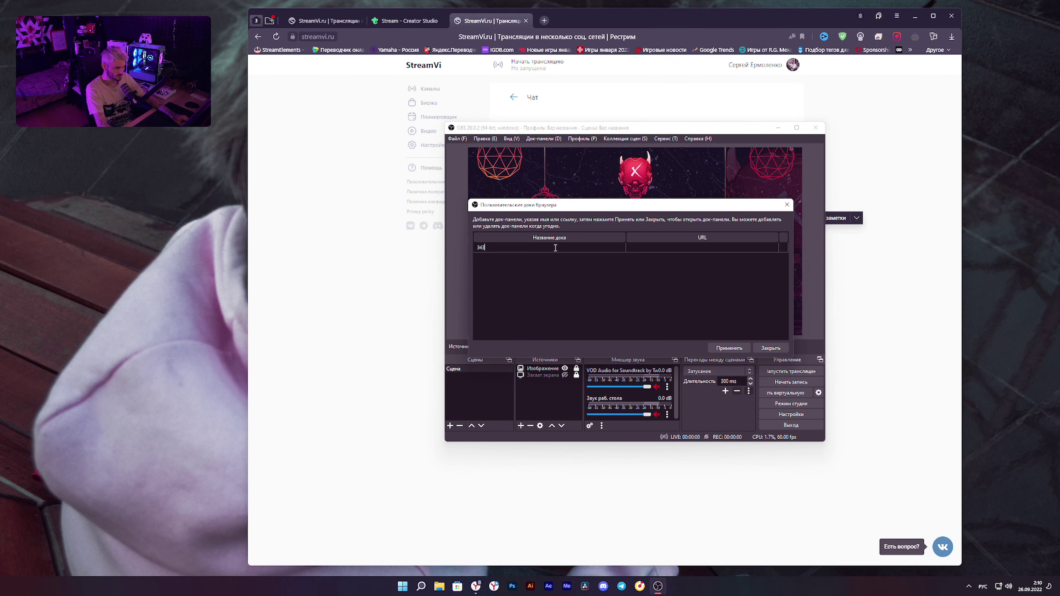
double_click(677, 247)
key("ctrl+v")
left_click(729, 348)
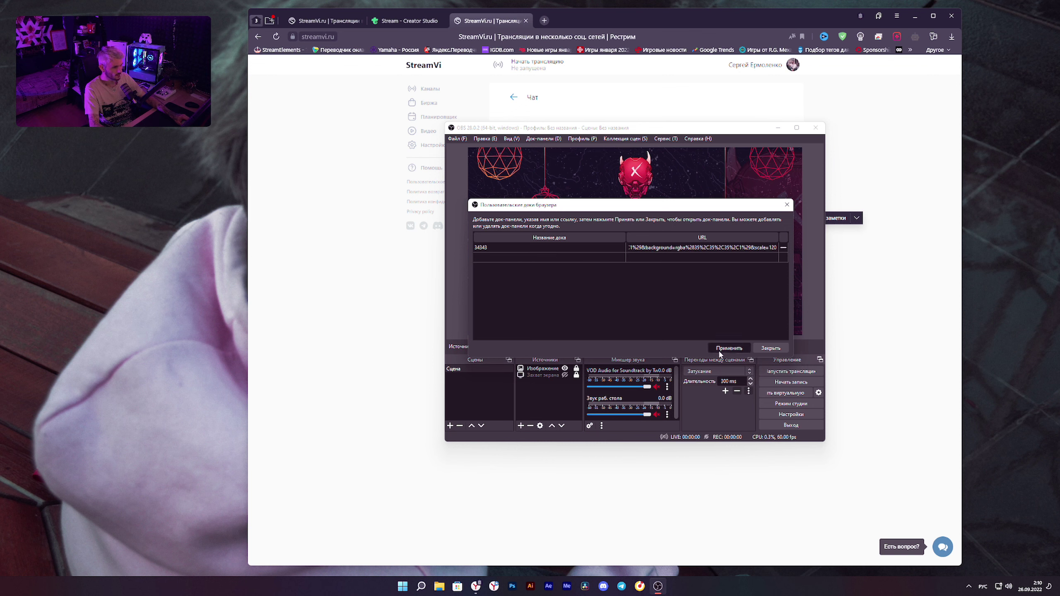
Step: Place the chat dock beside the main OBS window, make it taller and close the custom dock dialog
left_click_drag(608, 157, 306, 125)
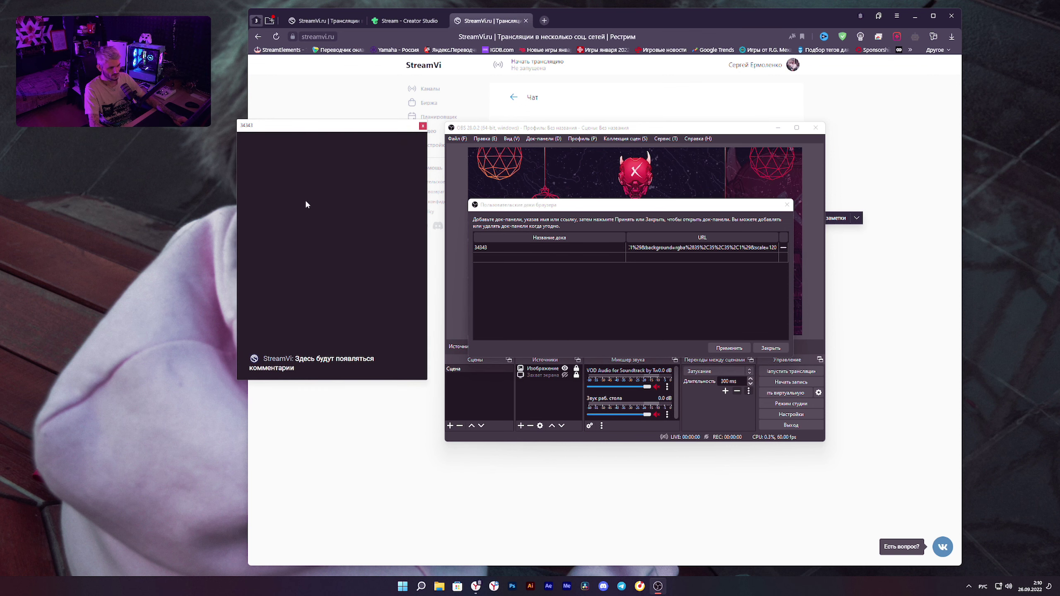
left_click_drag(314, 379, 324, 426)
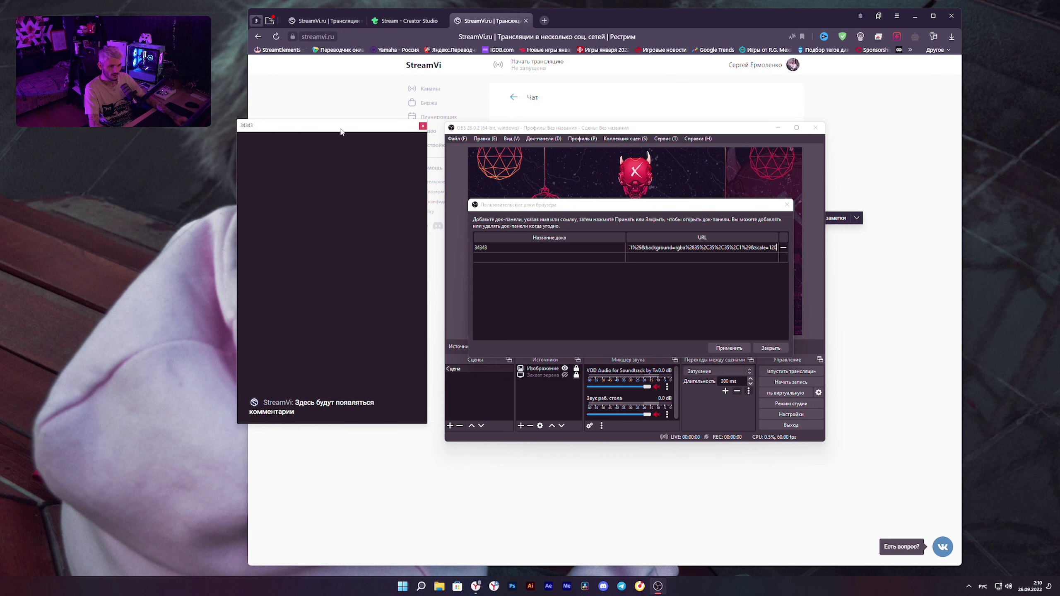
left_click_drag(341, 133, 340, 137)
left_click(771, 348)
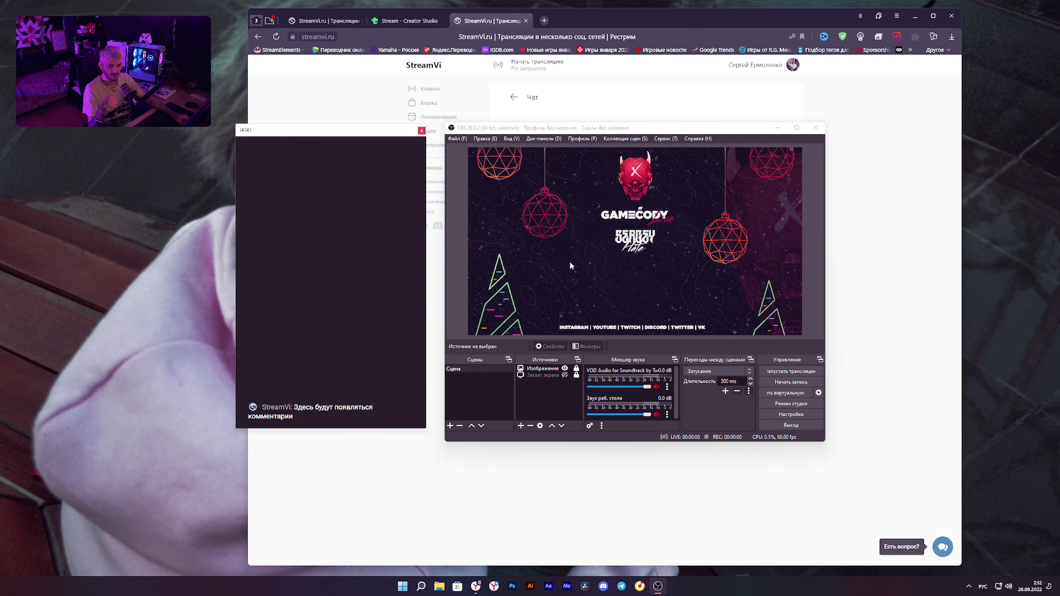
Step: Return to the StreamVi settings and copy the chat widget link
left_click(904, 299)
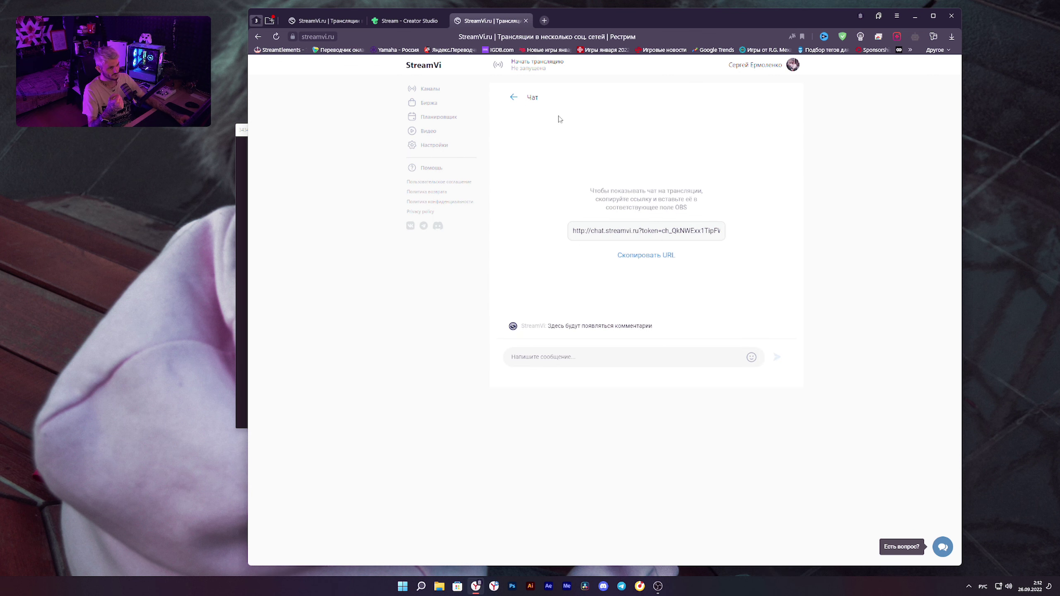
left_click(513, 100)
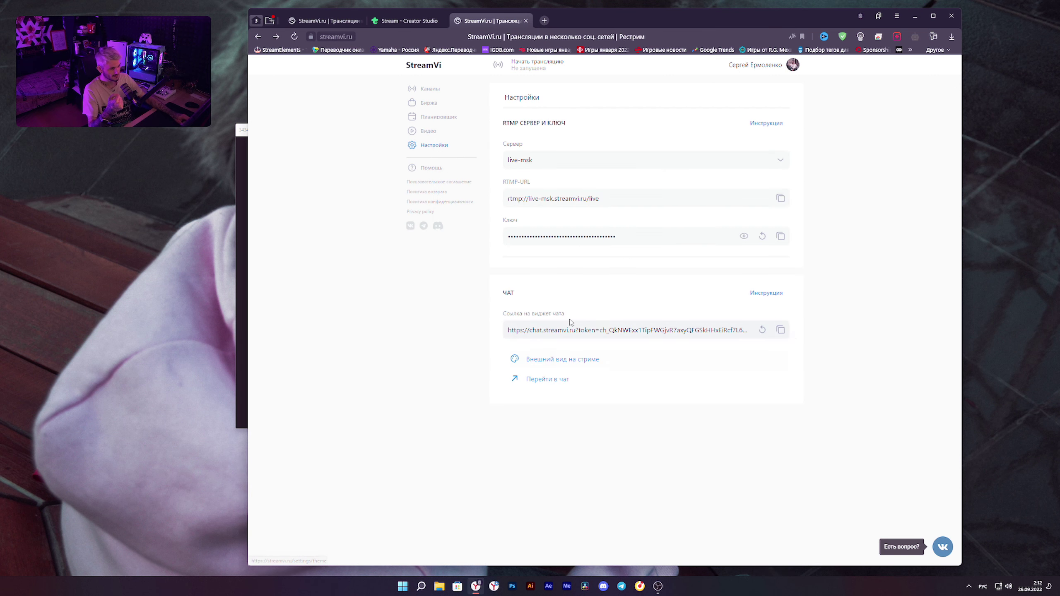
left_click(780, 330)
Step: Switch to OBS Studio, add a browser source named вава using the copied chat widget link with its token, and place it in the scene's left half
left_click(657, 585)
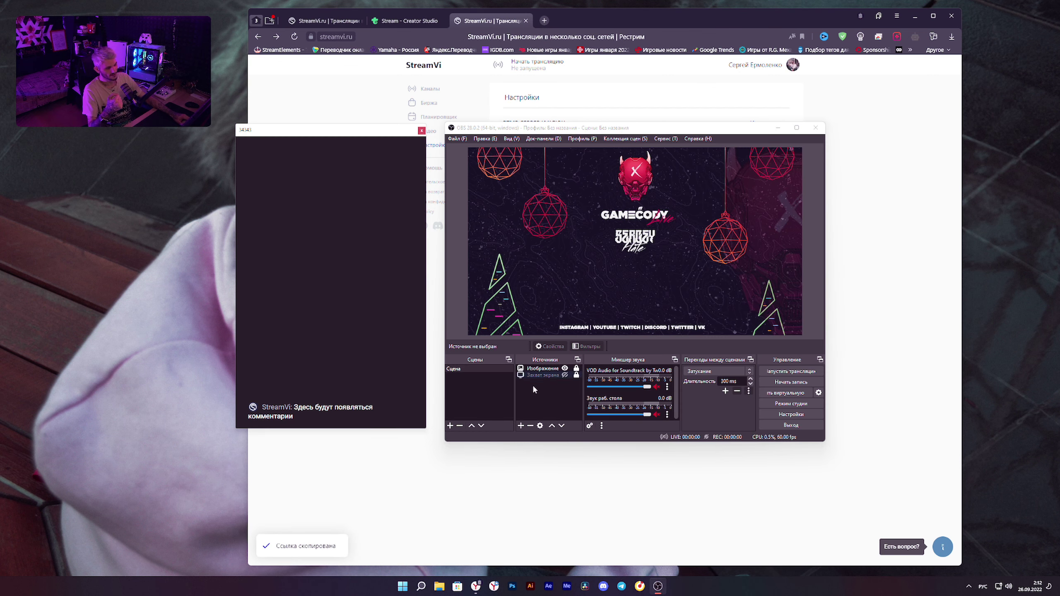
left_click(519, 425)
left_click(540, 259)
type("вава")
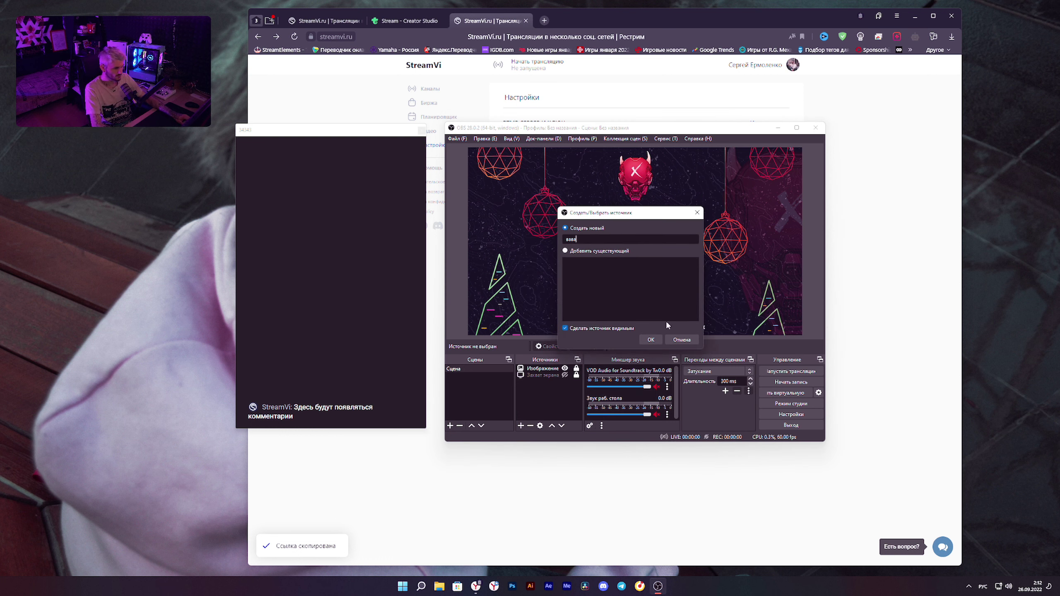
left_click(648, 336)
triple_click(645, 296)
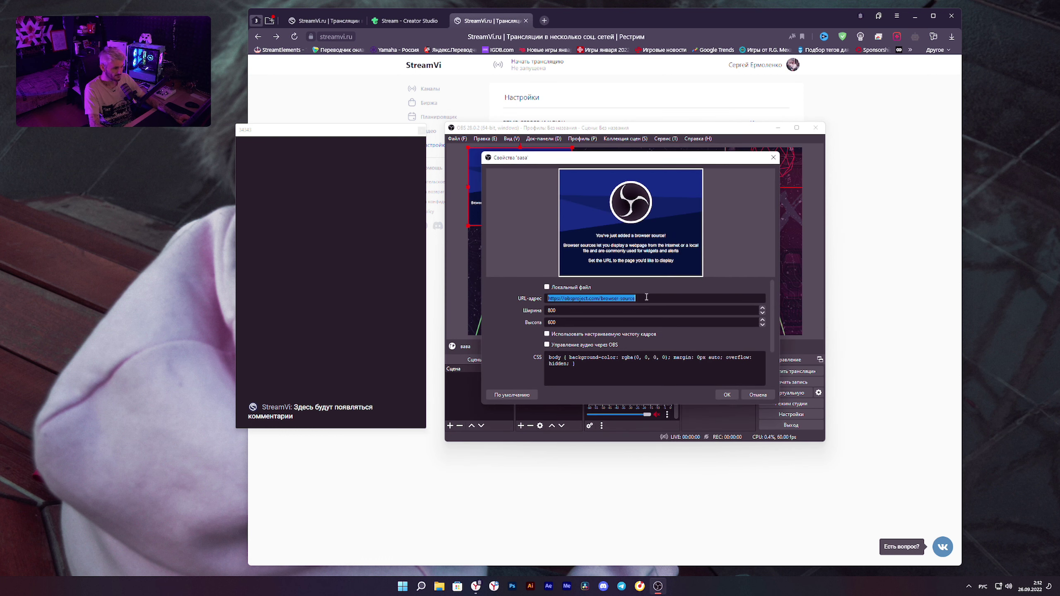
key("ctrl+v")
left_click(726, 394)
left_click_drag(524, 205, 567, 255)
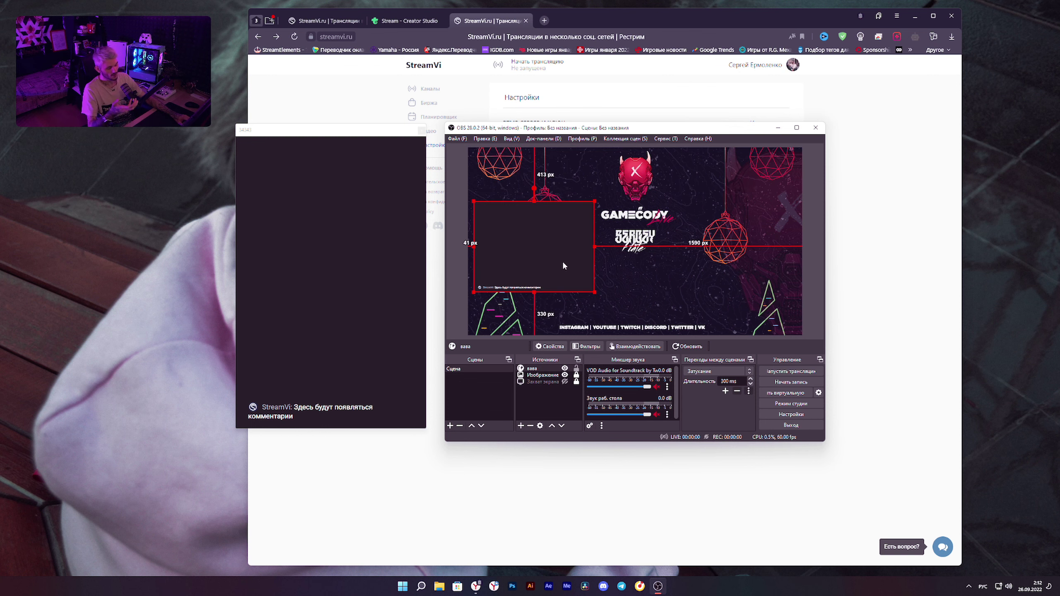
Step: Return to StreamVi in the browser and make the chat background fully transparent in the on-stream appearance settings
left_click(866, 296)
left_click(548, 359)
left_click(506, 236)
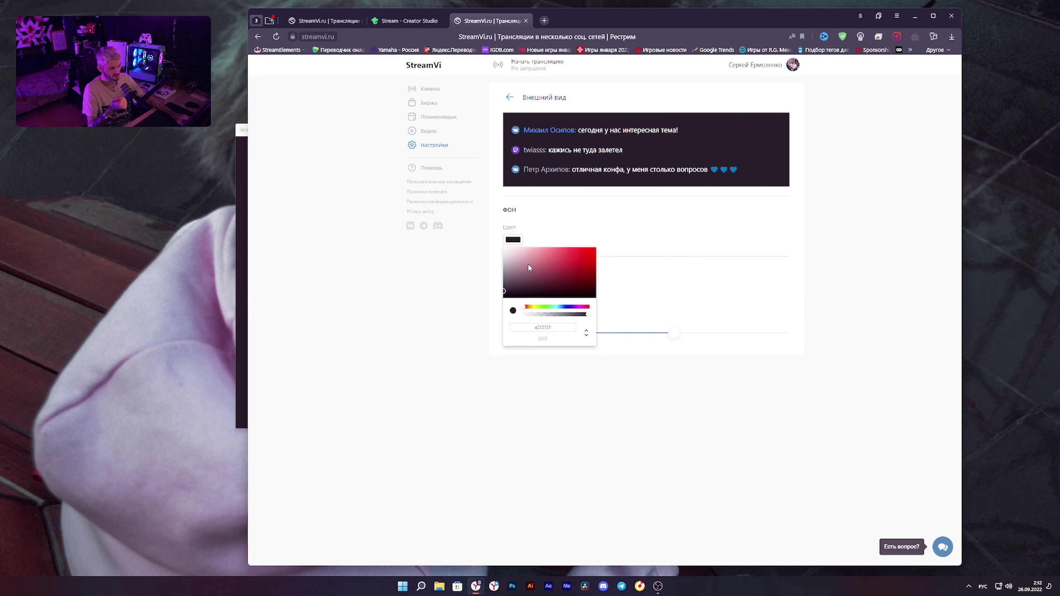
left_click_drag(588, 314, 500, 319)
left_click(541, 383)
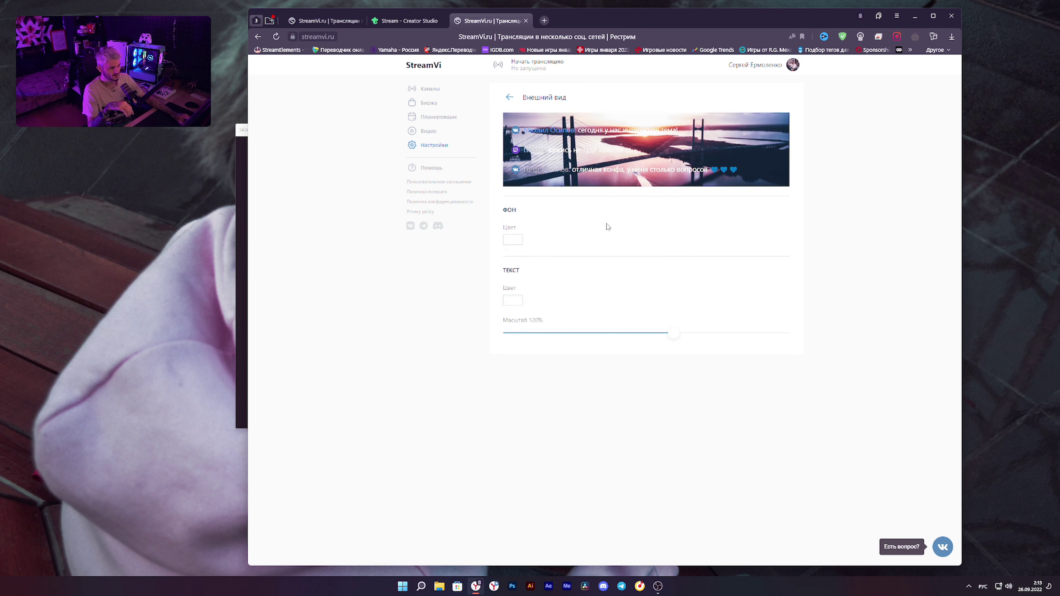
Step: Copy the updated chat widget link from the StreamVi settings and replace the URL of the вава source in OBS Studio with it
key("alt+Left")
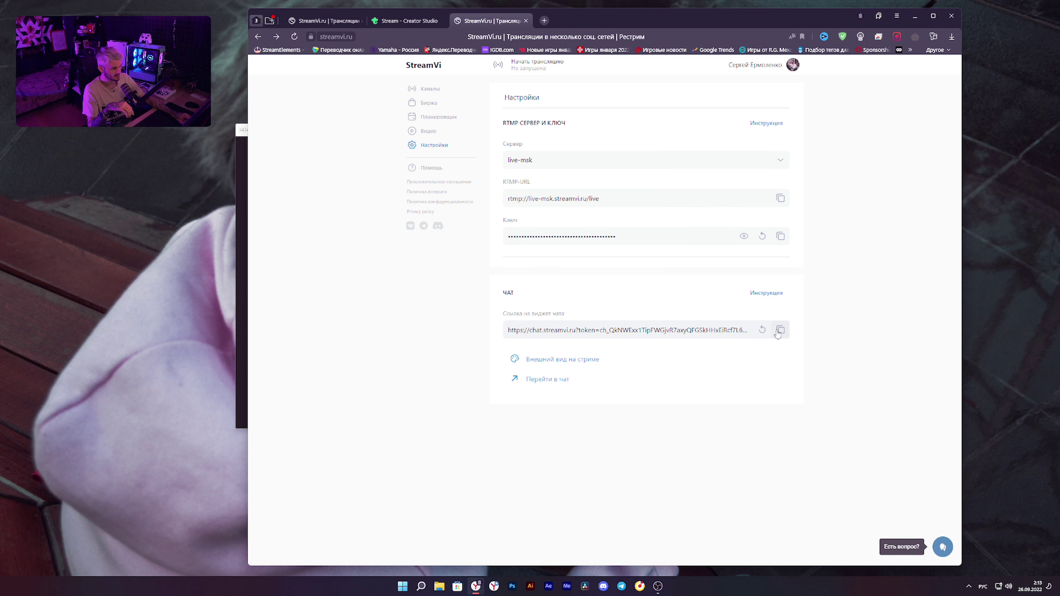
left_click(781, 330)
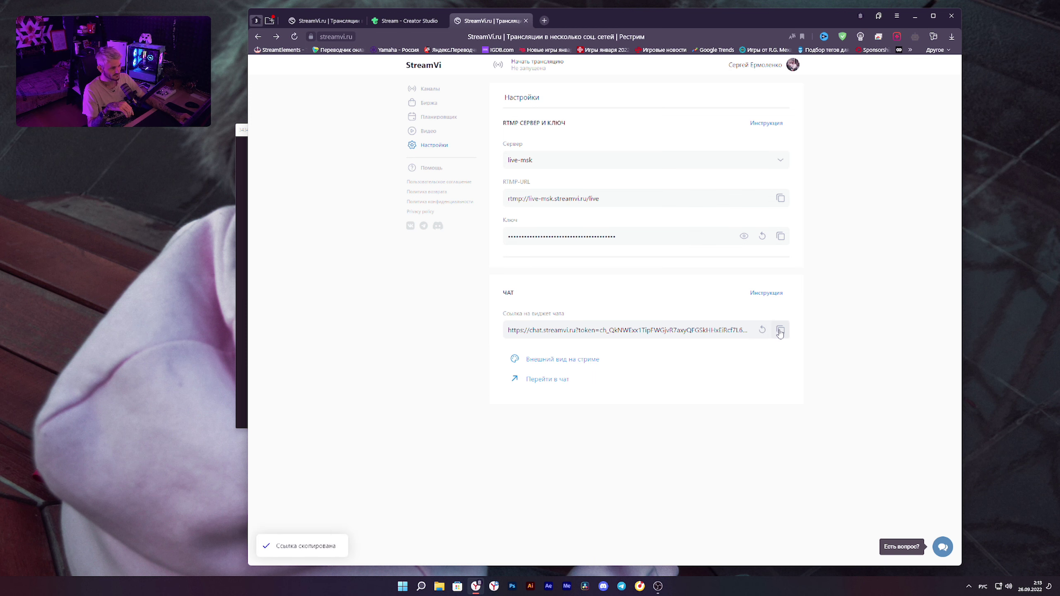
left_click(238, 377)
double_click(542, 373)
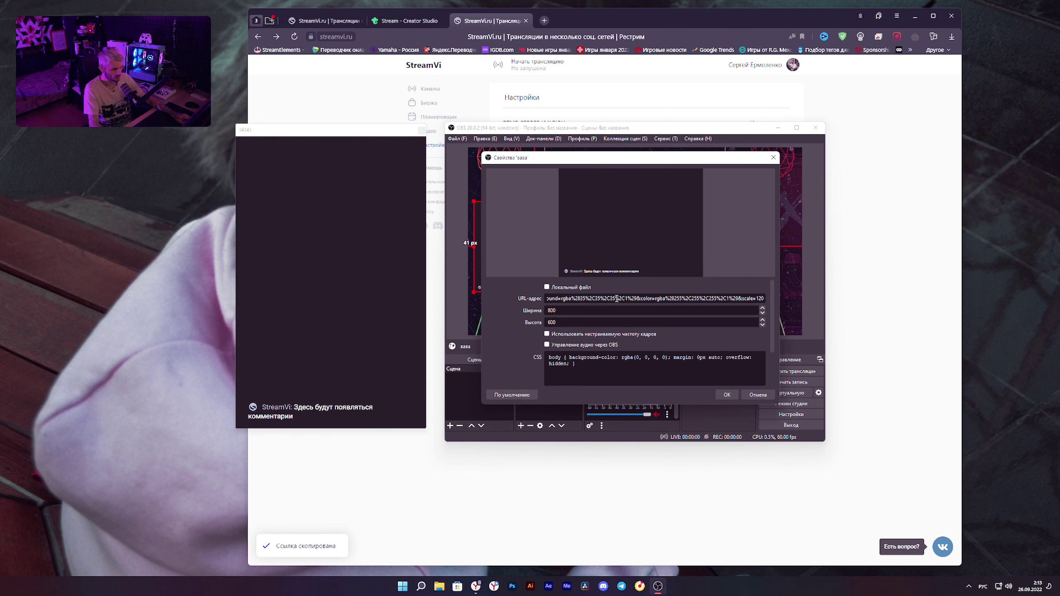
key("ctrl+a")
key("ctrl+v")
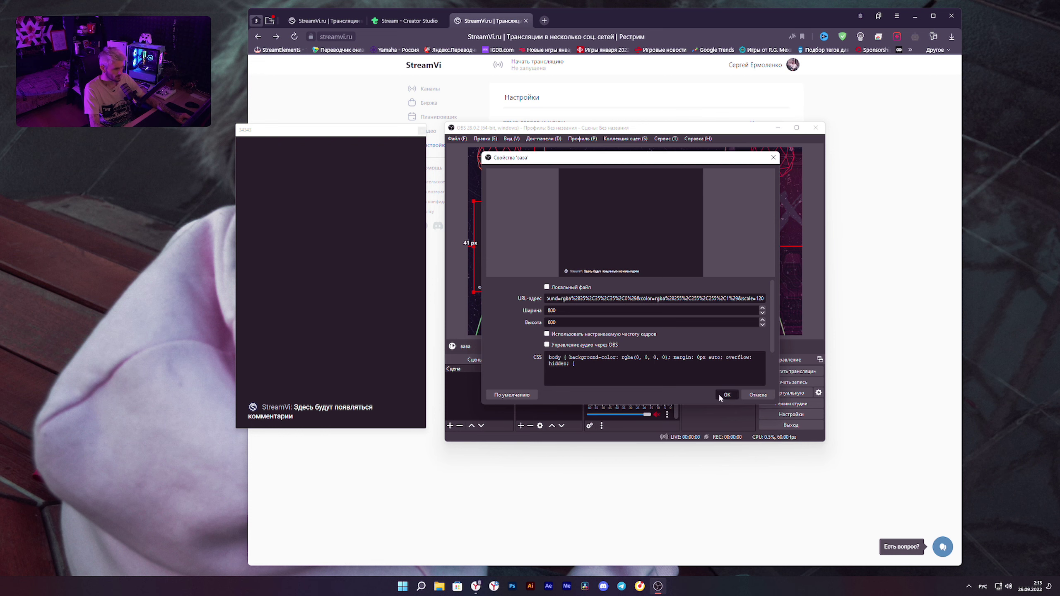
key("Return")
Step: Reposition the chat source about 32 px from the scene's left edge and 331 px from its top, and close OBS Studio
left_click_drag(540, 271, 541, 263)
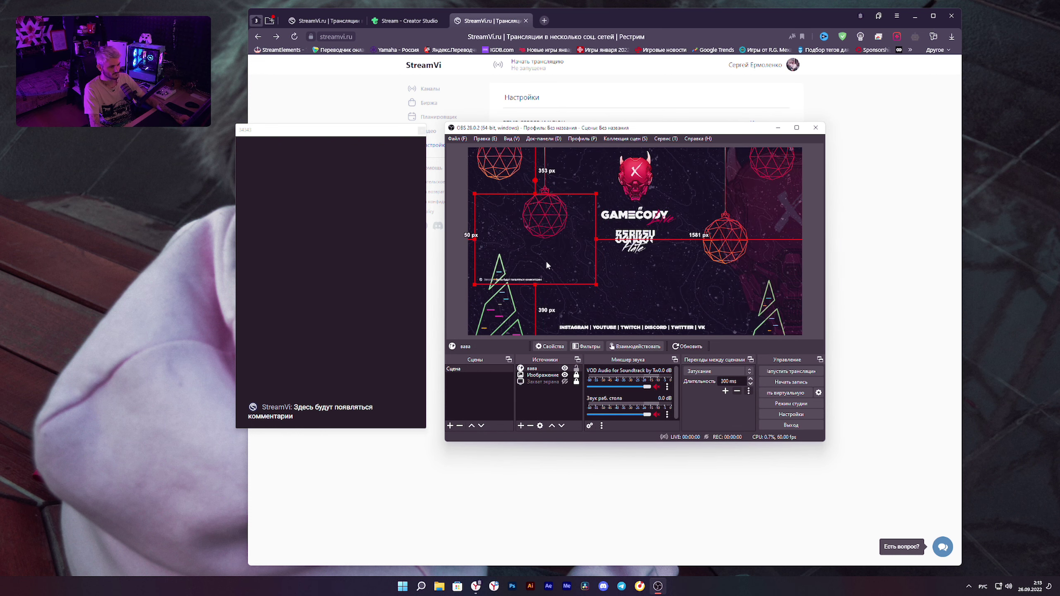
left_click_drag(593, 239, 590, 236)
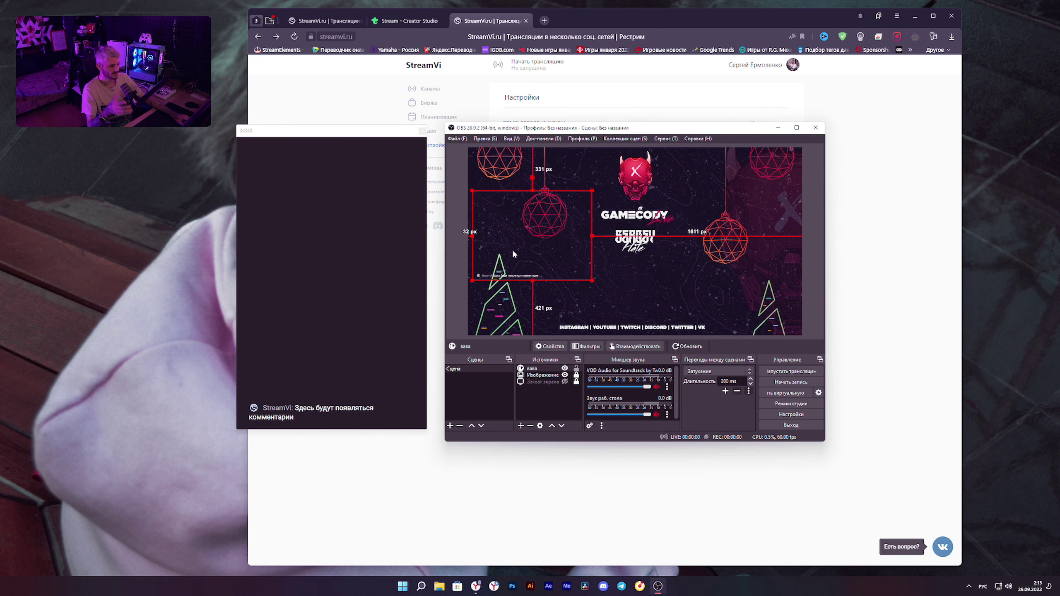
left_click(813, 130)
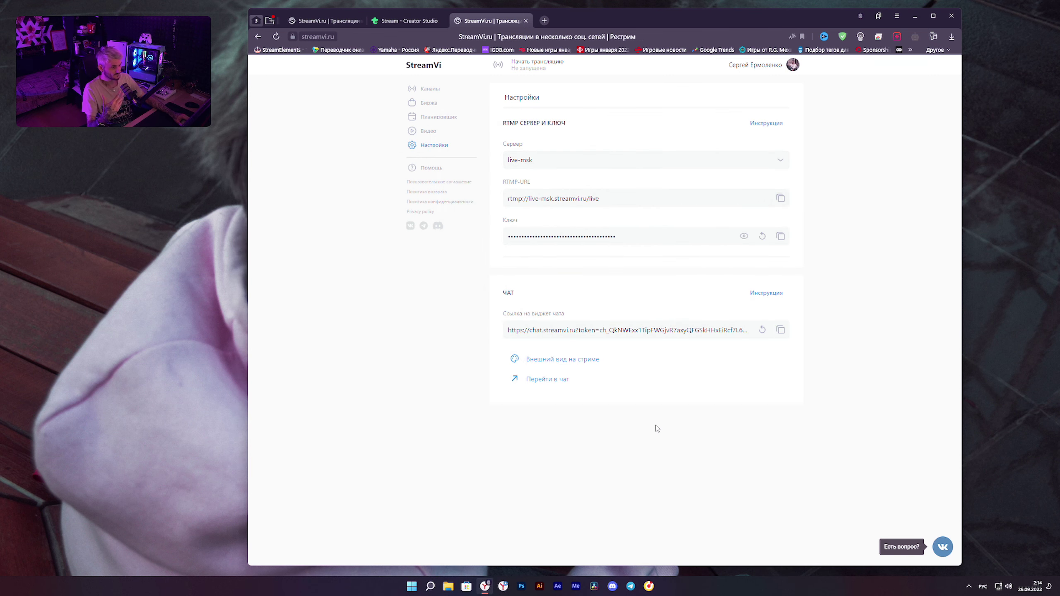
Step: Open the StreamVi profile, look at the organization accounts and go back to the profile
left_click(777, 67)
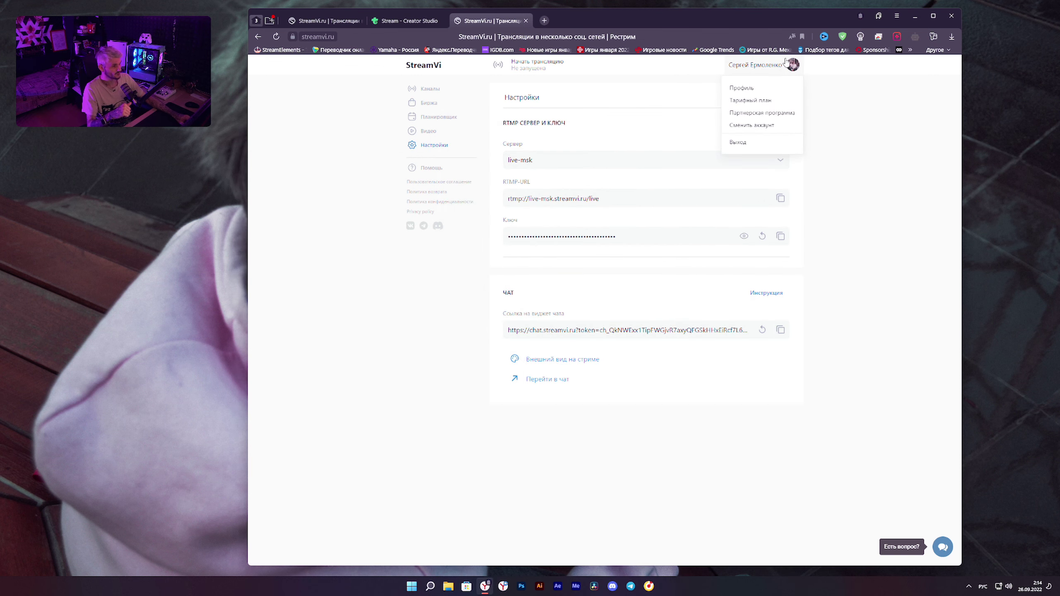
left_click(745, 89)
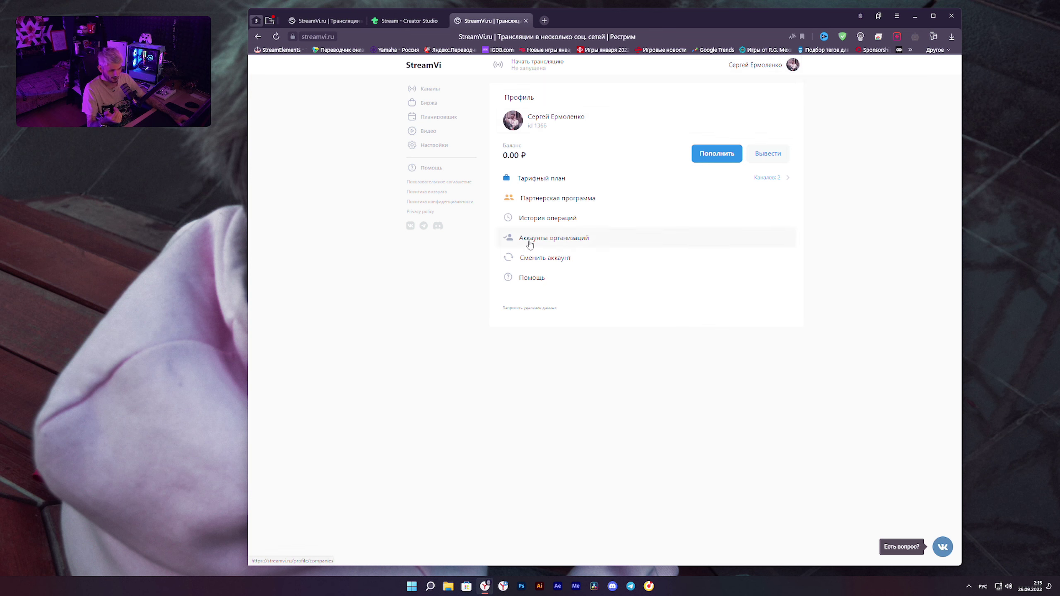
left_click(578, 237)
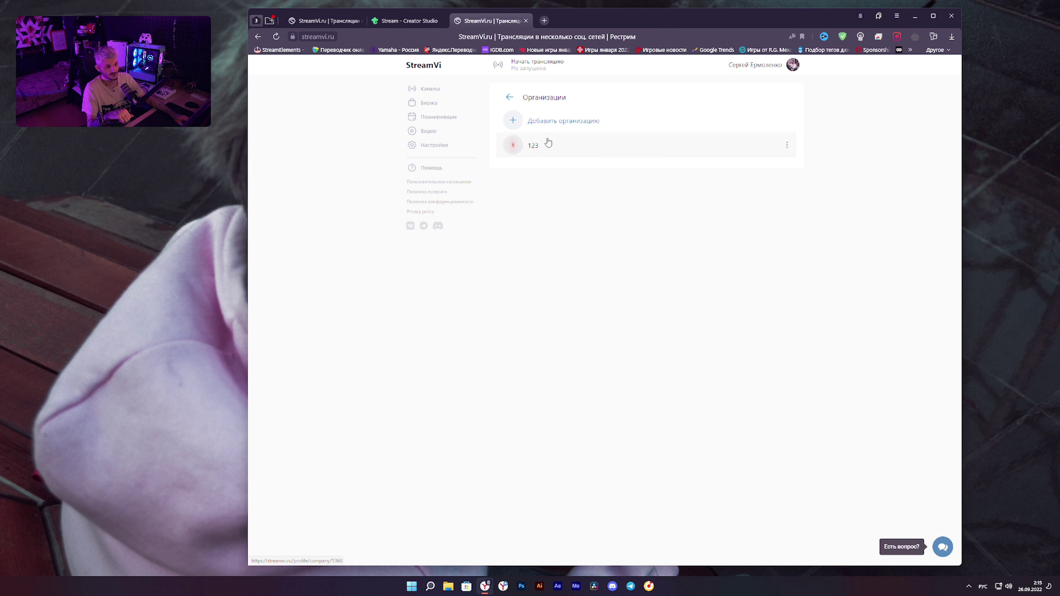
left_click(509, 98)
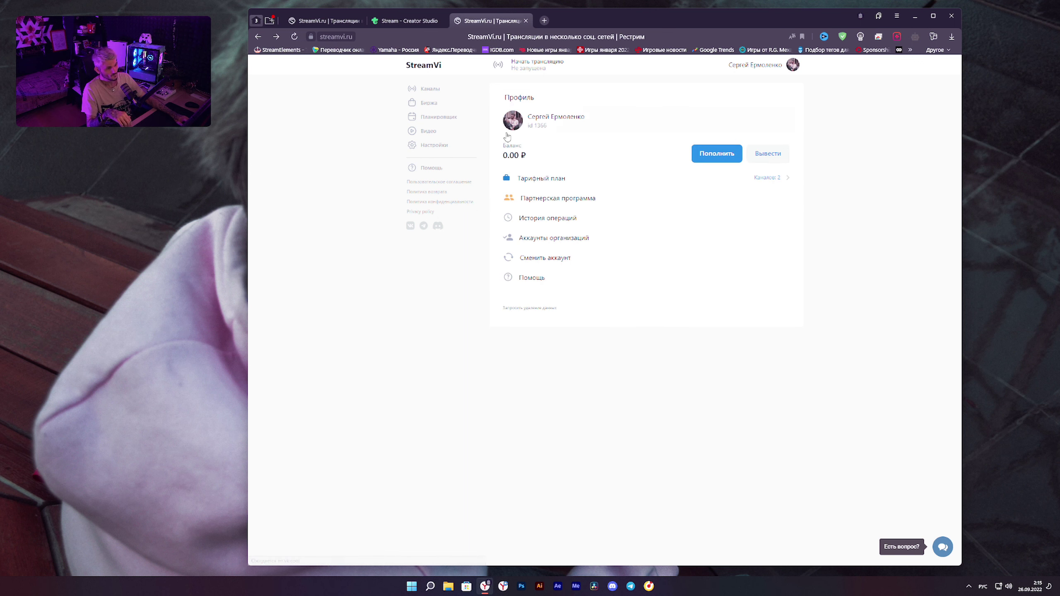
Step: Look at the partner program page with its referral link and return to the channels list
left_click(557, 198)
triple_click(607, 178)
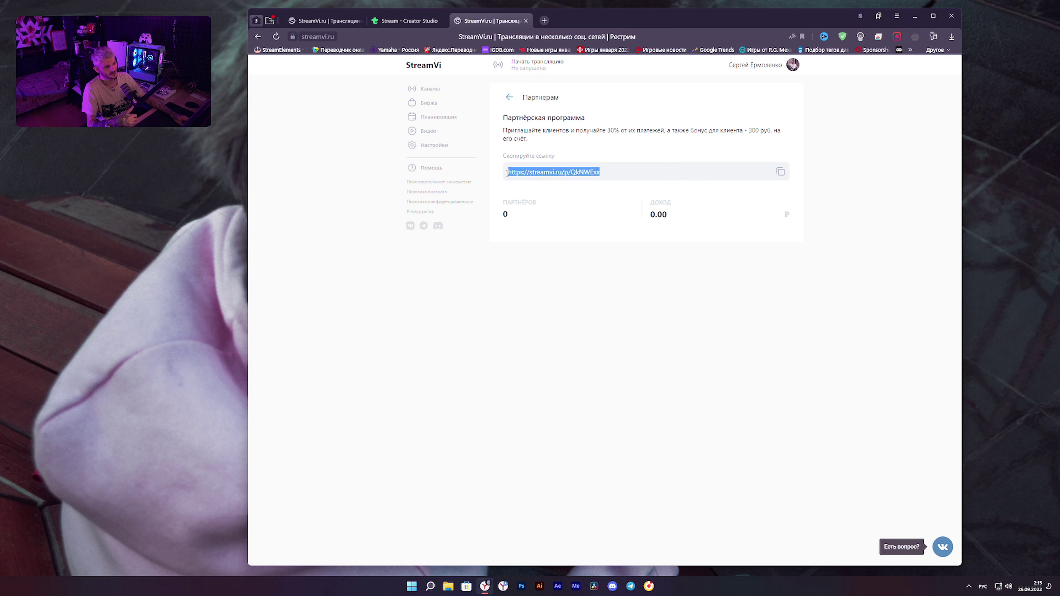
left_click(530, 255)
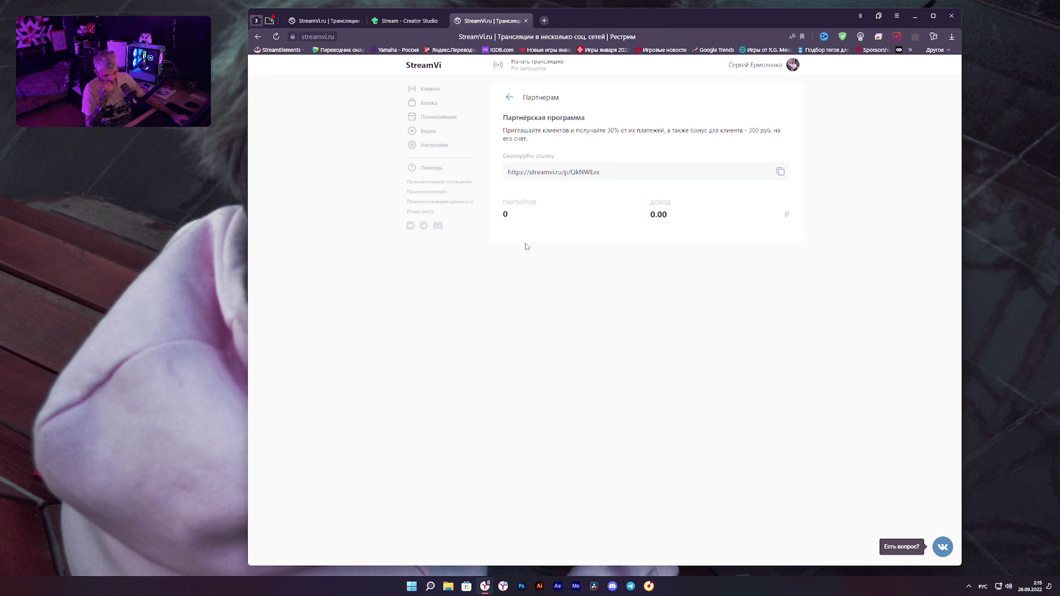
left_click(509, 97)
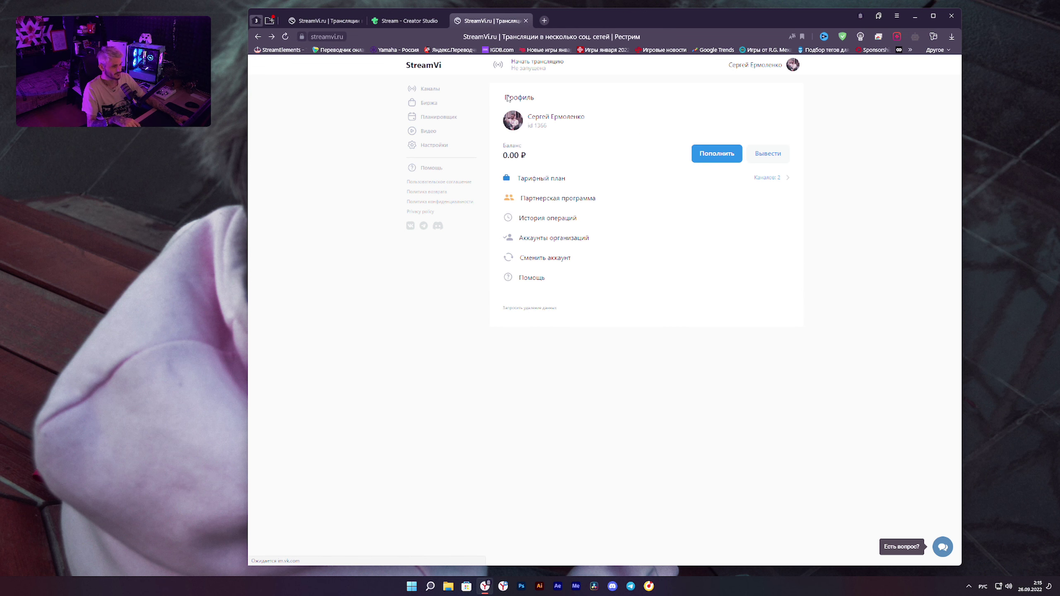
left_click(430, 89)
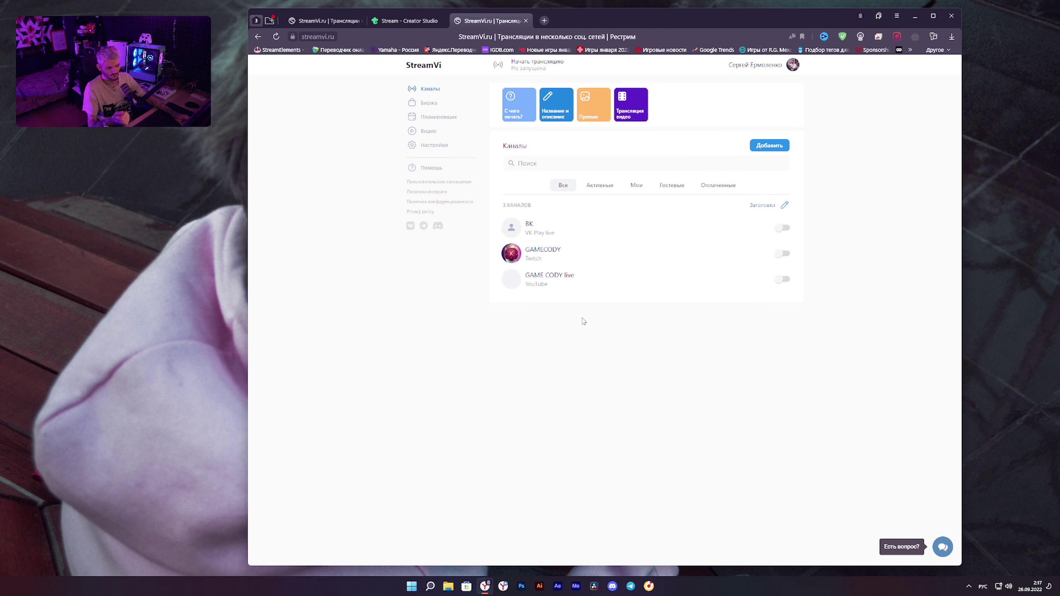